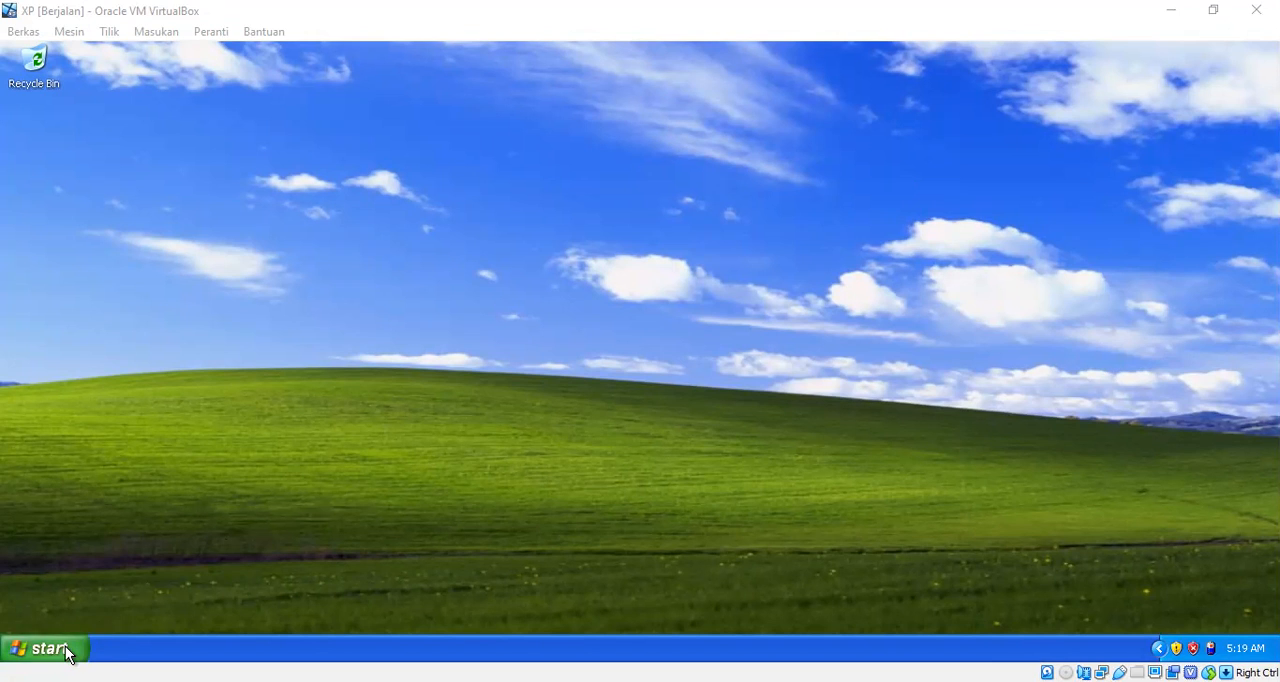
Step: Launch Decision Analysis and start a new problem of the Two-player, Zero-sum Game type
{"action": "left_click", "coordinate": [50, 650]}
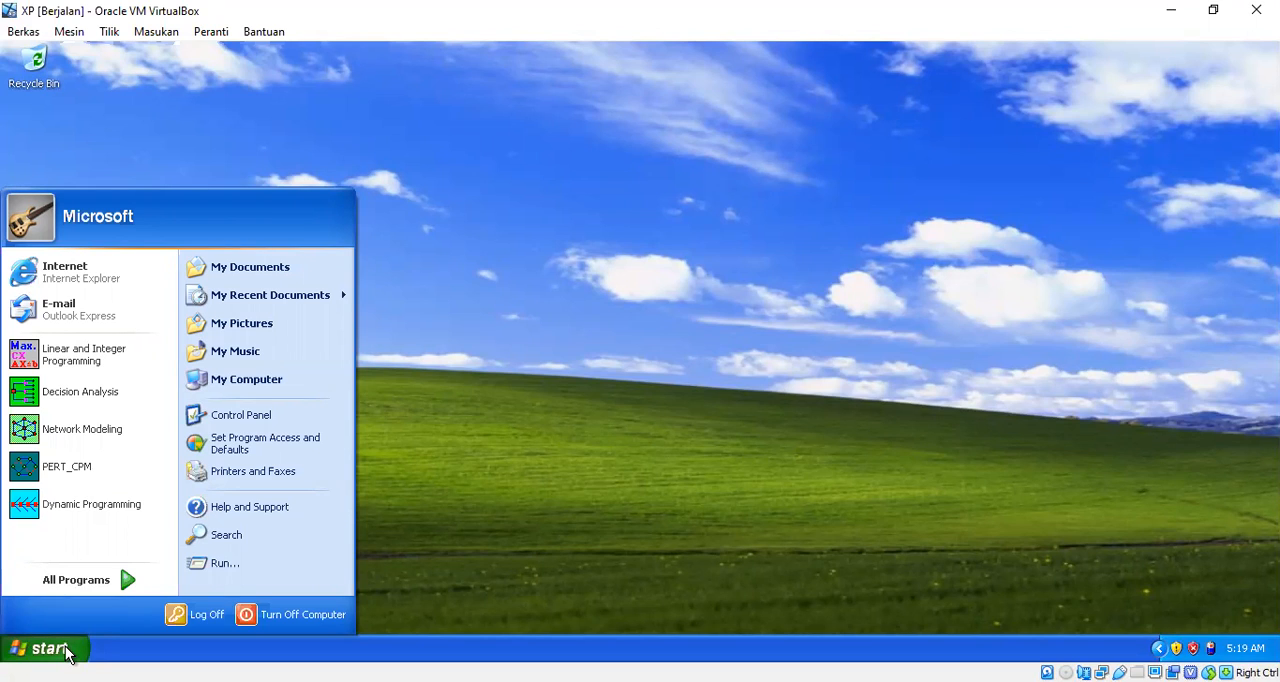
{"action": "left_click", "coordinate": [119, 399]}
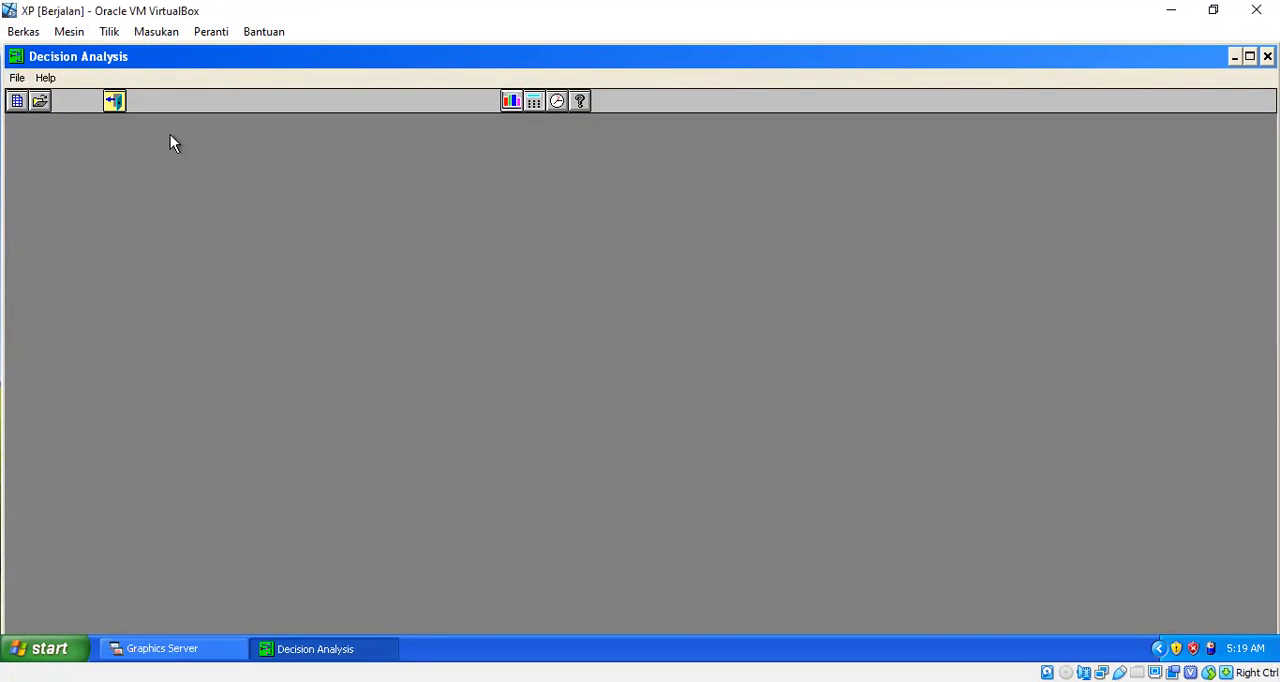
{"action": "left_click", "coordinate": [17, 78]}
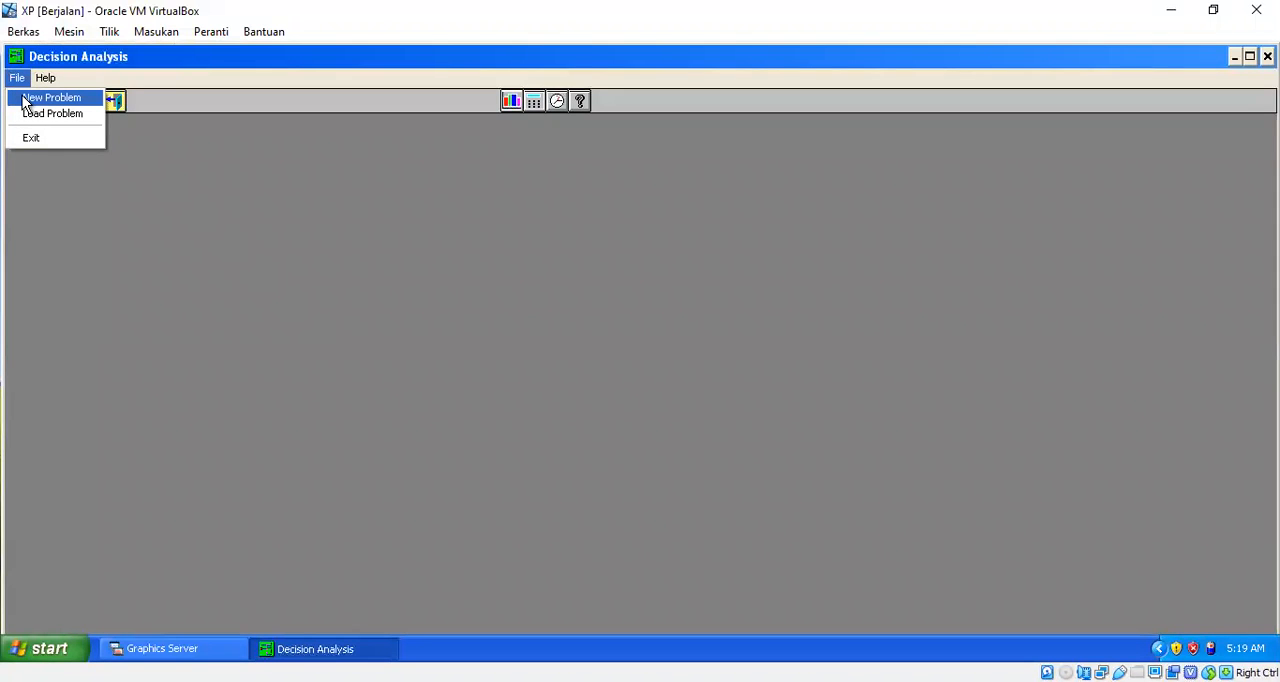
{"action": "left_click", "coordinate": [24, 100]}
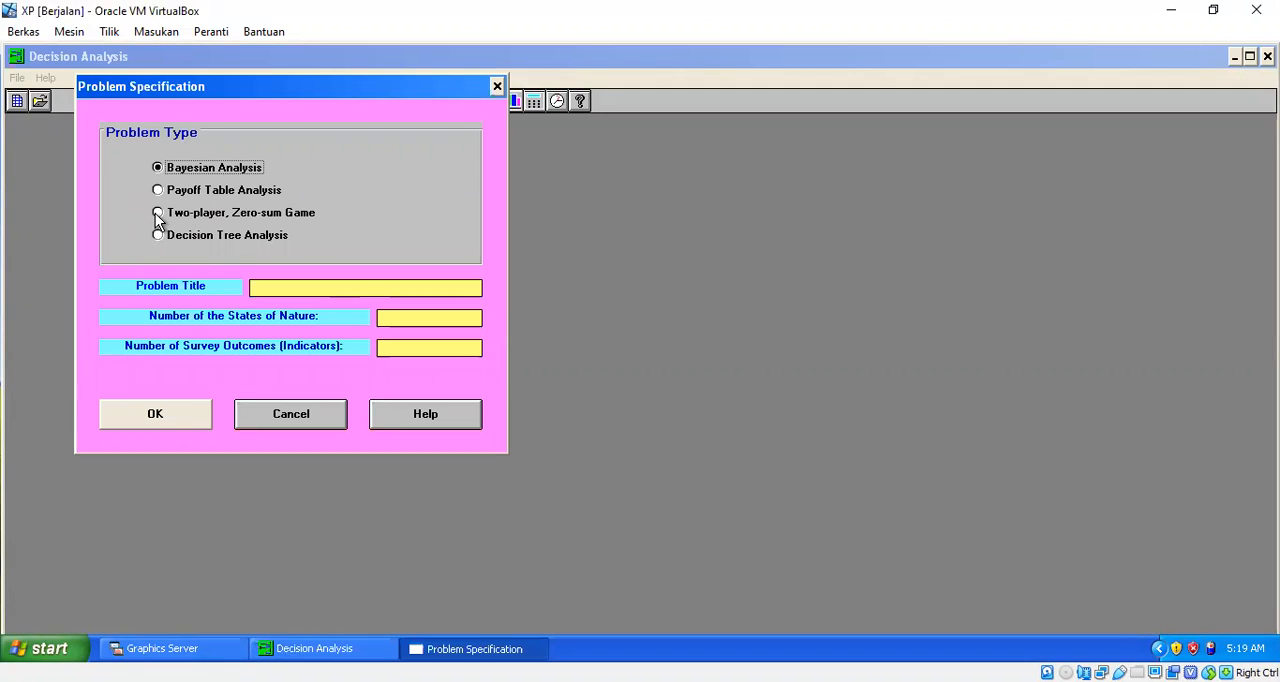
{"action": "left_click", "coordinate": [157, 214]}
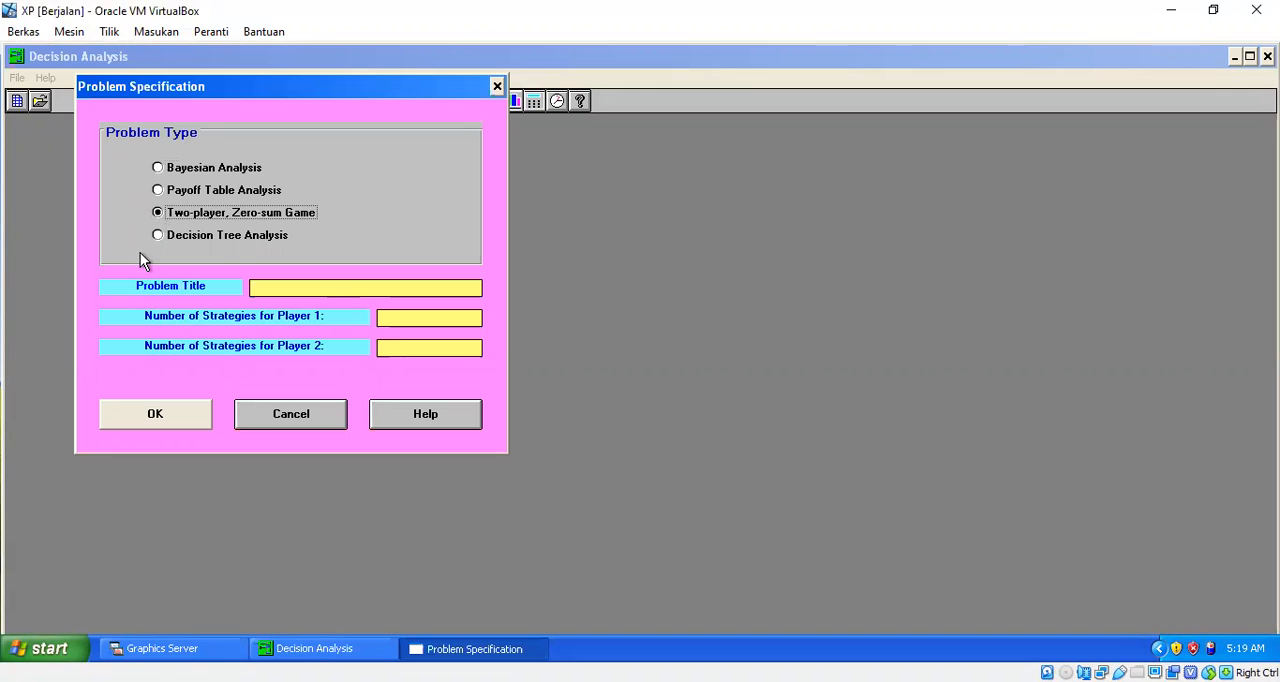
Step: Enter "latihan" as the problem title
{"action": "left_click", "coordinate": [288, 288]}
{"action": "type", "text": "c"}
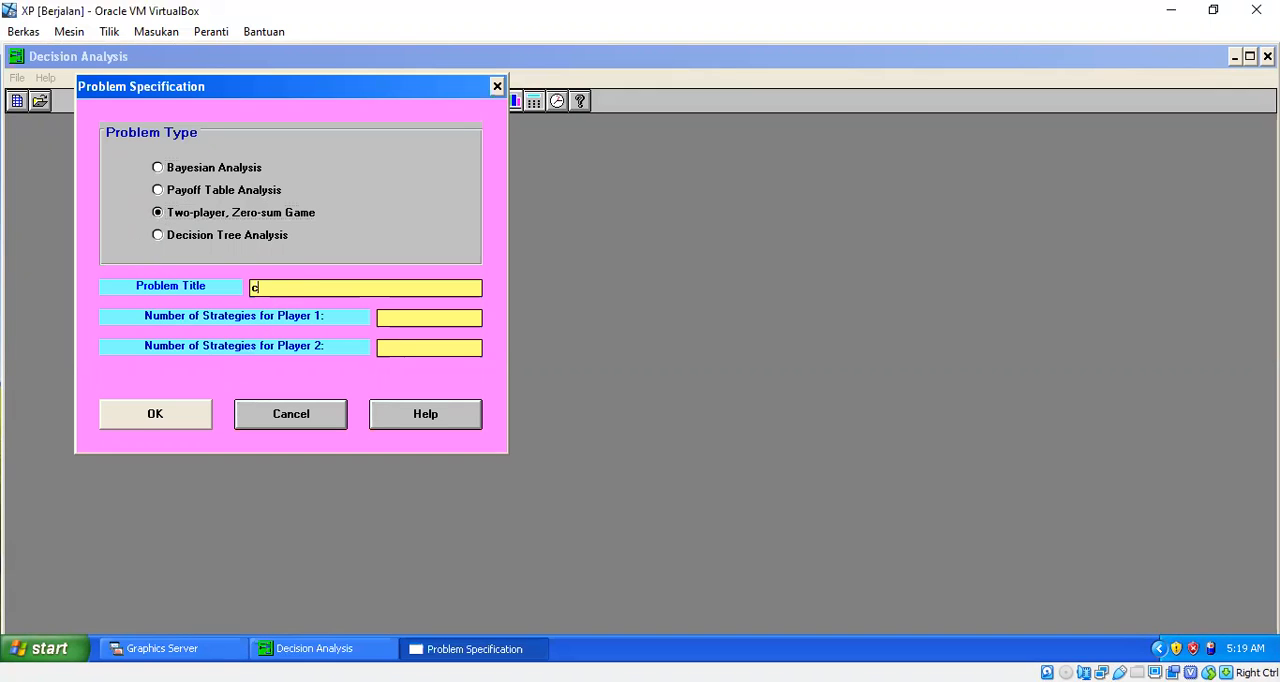
{"action": "type", "text": "notoh"}
{"action": "key", "text": "BackSpace"}
{"action": "key", "text": "BackSpace"}
{"action": "key", "text": "BackSpace"}
{"action": "key", "text": "BackSpace"}
{"action": "key", "text": "BackSpace"}
{"action": "key", "text": "BackSpace"}
{"action": "type", "text": "latihan"}
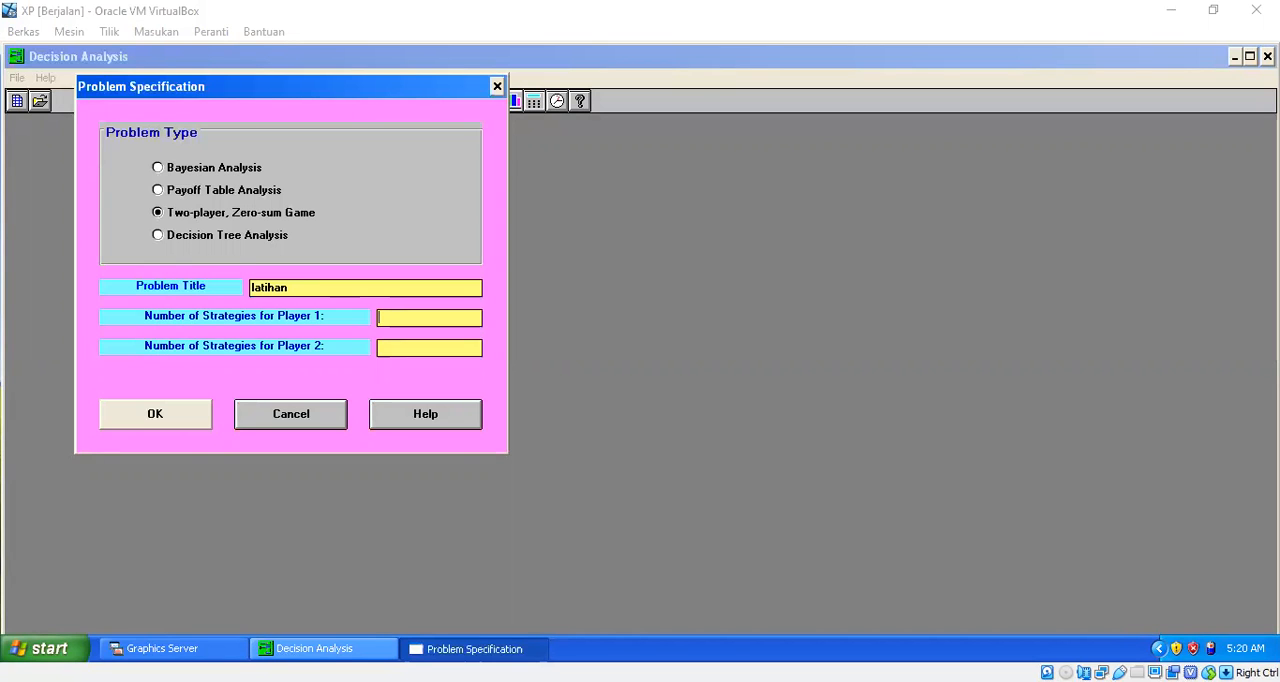
Step: Switch to the course page in the browser and review the payoff matrices in the numbered exercises
{"action": "key", "text": "alt+Tab"}
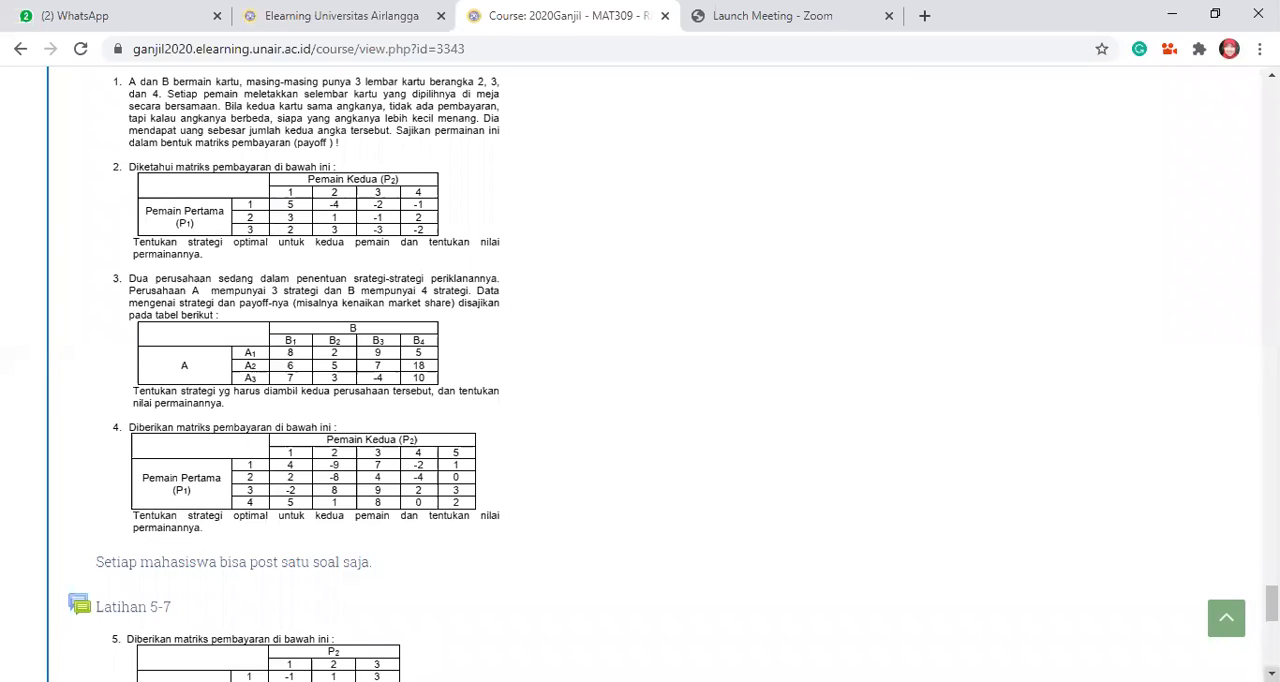
{"action": "scroll", "coordinate": [1271, 673], "scroll_direction": "down", "scroll_amount": 5}
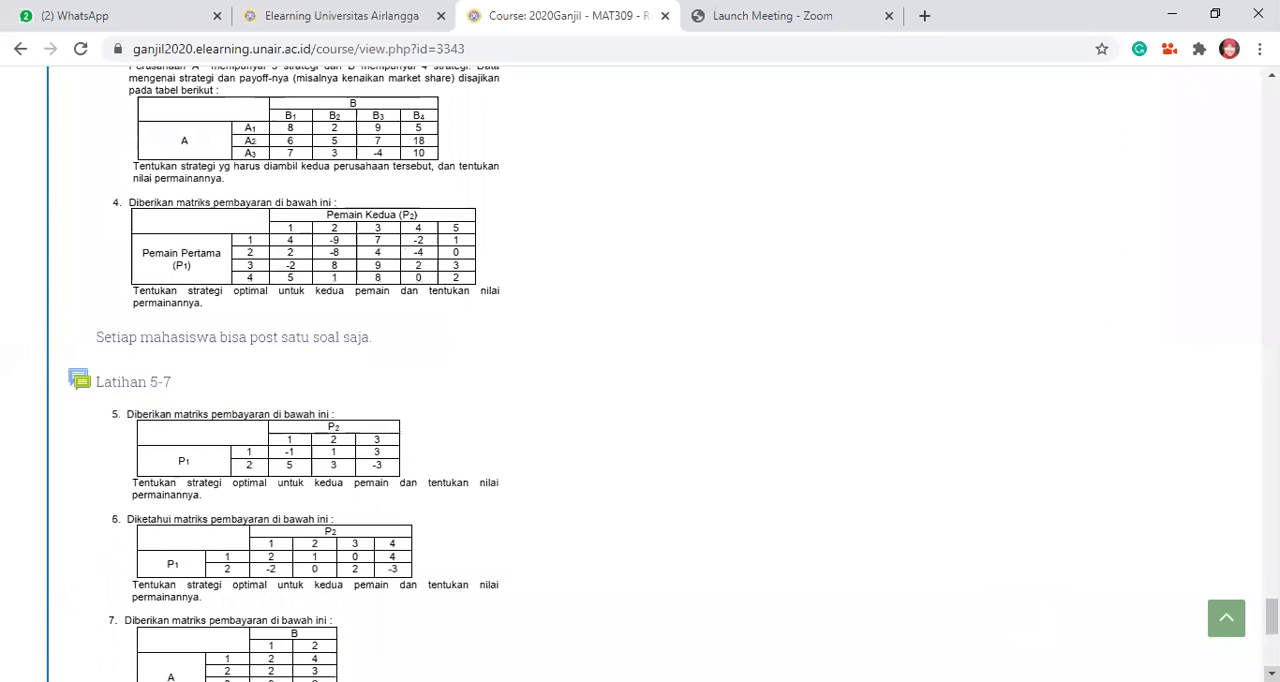
{"action": "scroll", "coordinate": [674, 373], "scroll_direction": "down", "scroll_amount": 1}
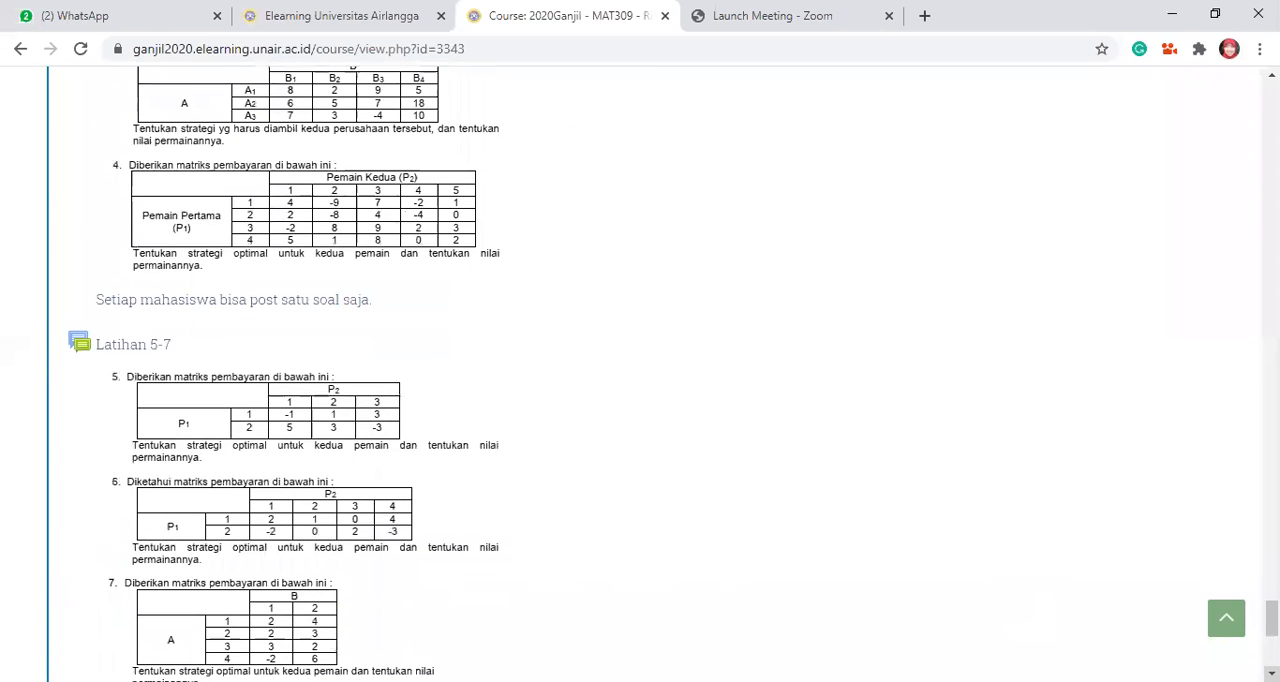
{"action": "scroll", "coordinate": [1271, 673], "scroll_direction": "down", "scroll_amount": 3}
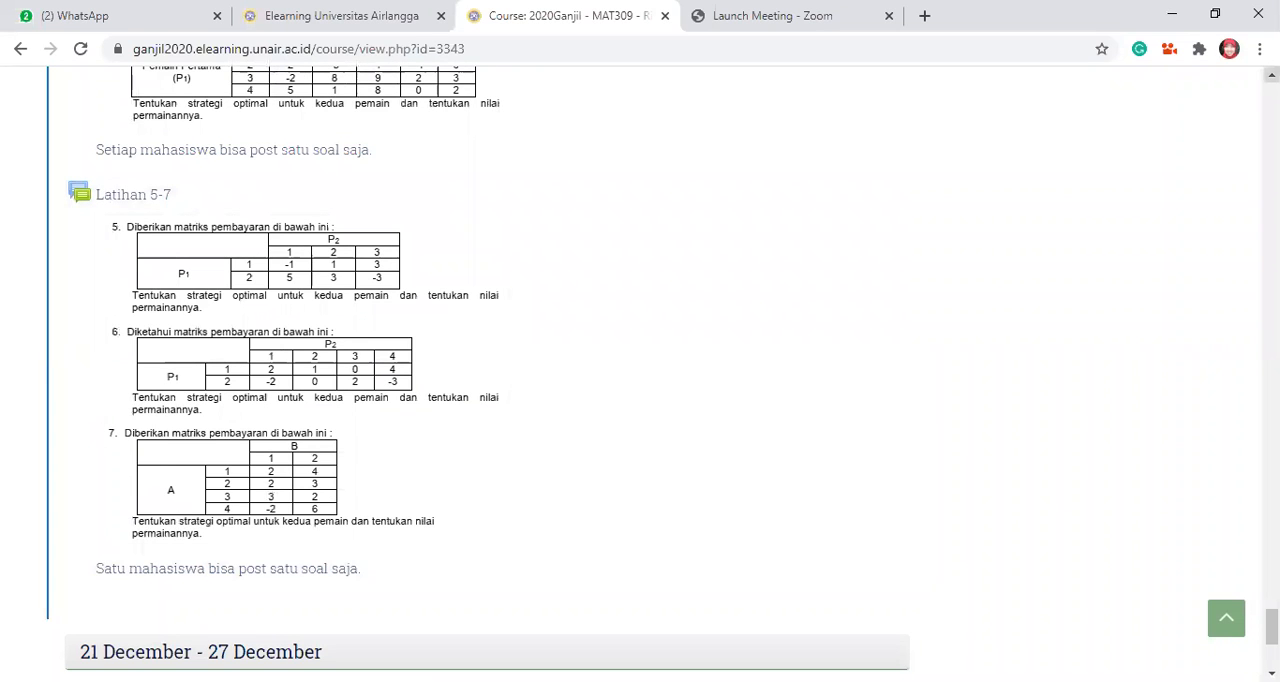
{"action": "scroll", "coordinate": [663, 373], "scroll_direction": "up", "scroll_amount": 5}
{"action": "scroll", "coordinate": [663, 373], "scroll_direction": "up", "scroll_amount": 4}
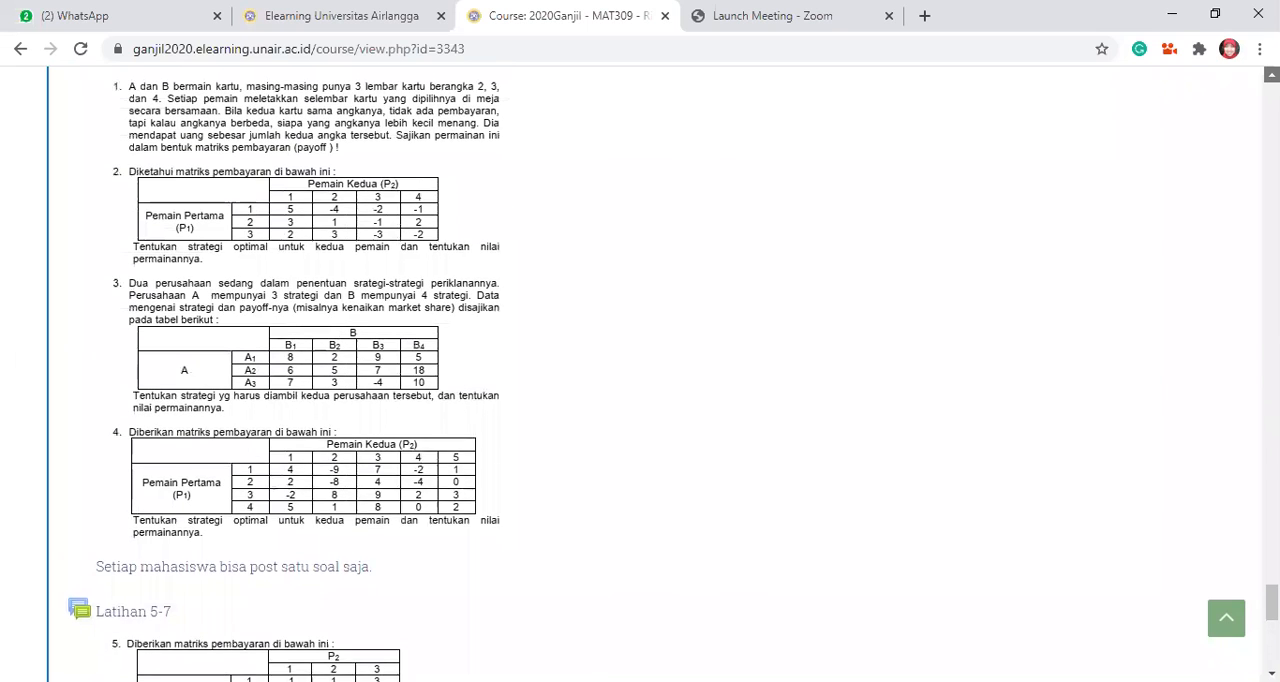
{"action": "scroll", "coordinate": [663, 373], "scroll_direction": "up", "scroll_amount": 1}
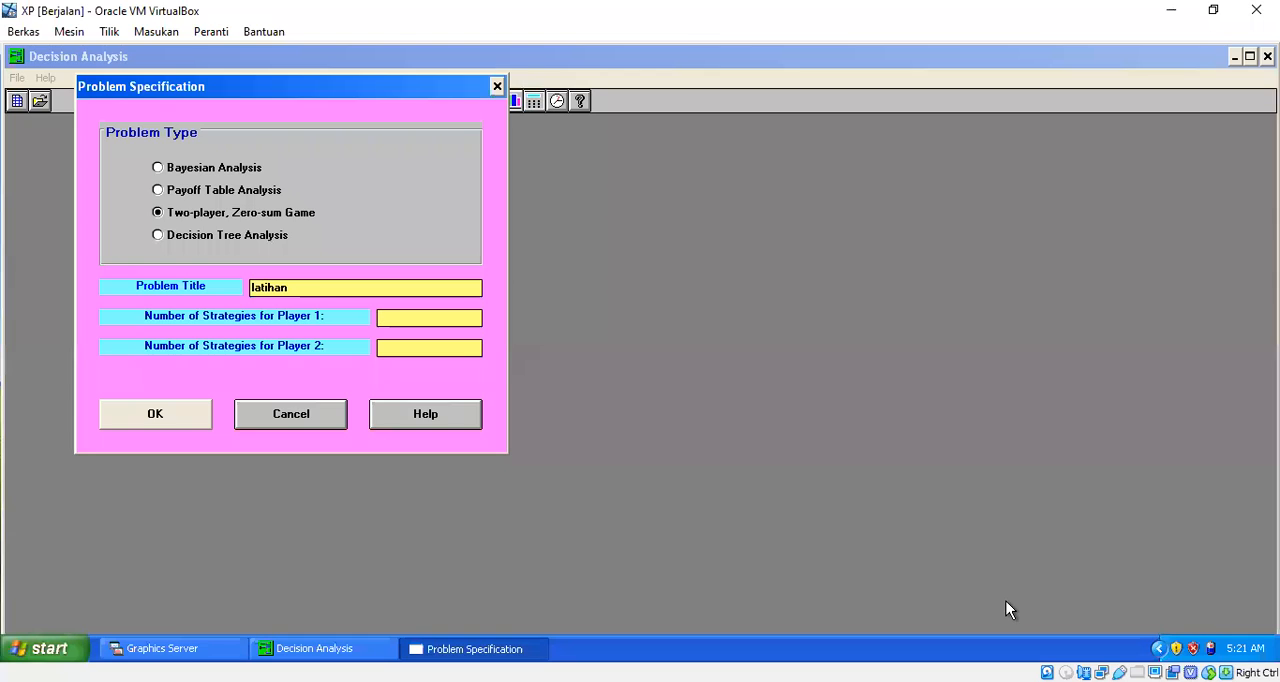
Step: Back in Decision Analysis, set 3 strategies for Player 1 and 4 for Player 2, and create the payoff table
{"action": "type", "text": "34"}
{"action": "left_click", "coordinate": [170, 421]}
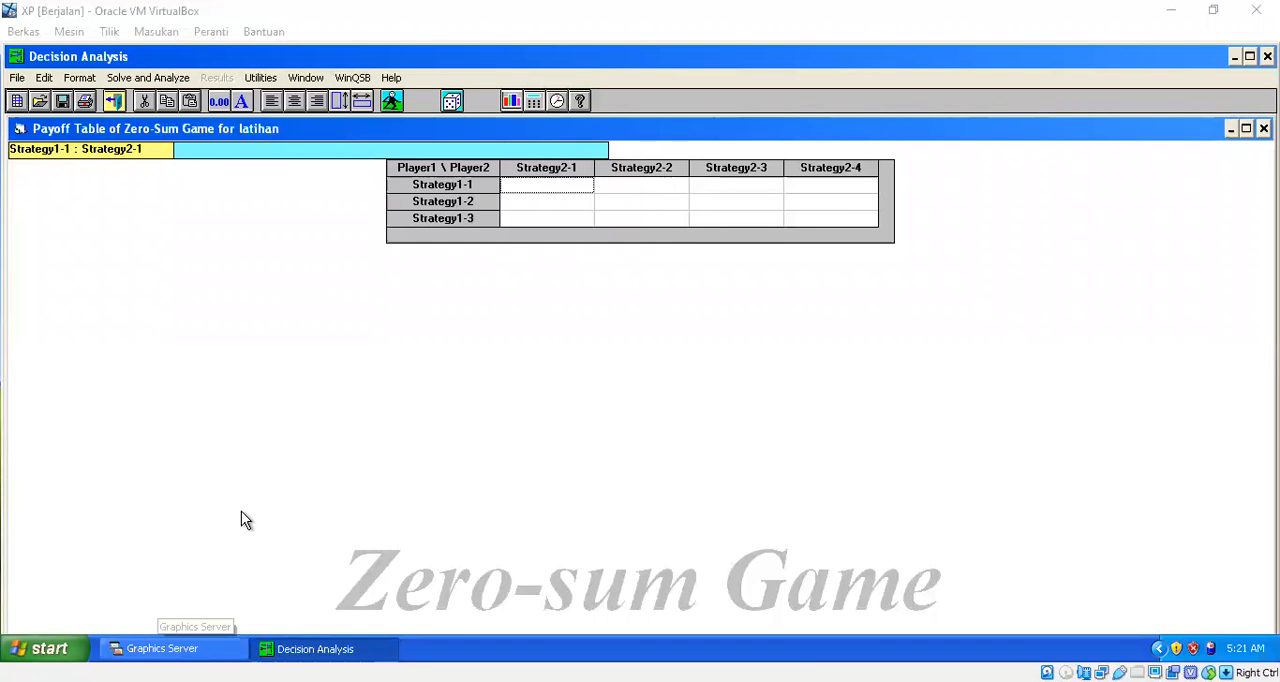
Step: Fill the Strategy1-1 row of the payoff table with 5, -4, -2 and -1
{"action": "left_click", "coordinate": [531, 302]}
{"action": "type", "text": "5"}
{"action": "key", "text": "Tab"}
{"action": "type", "text": "-4"}
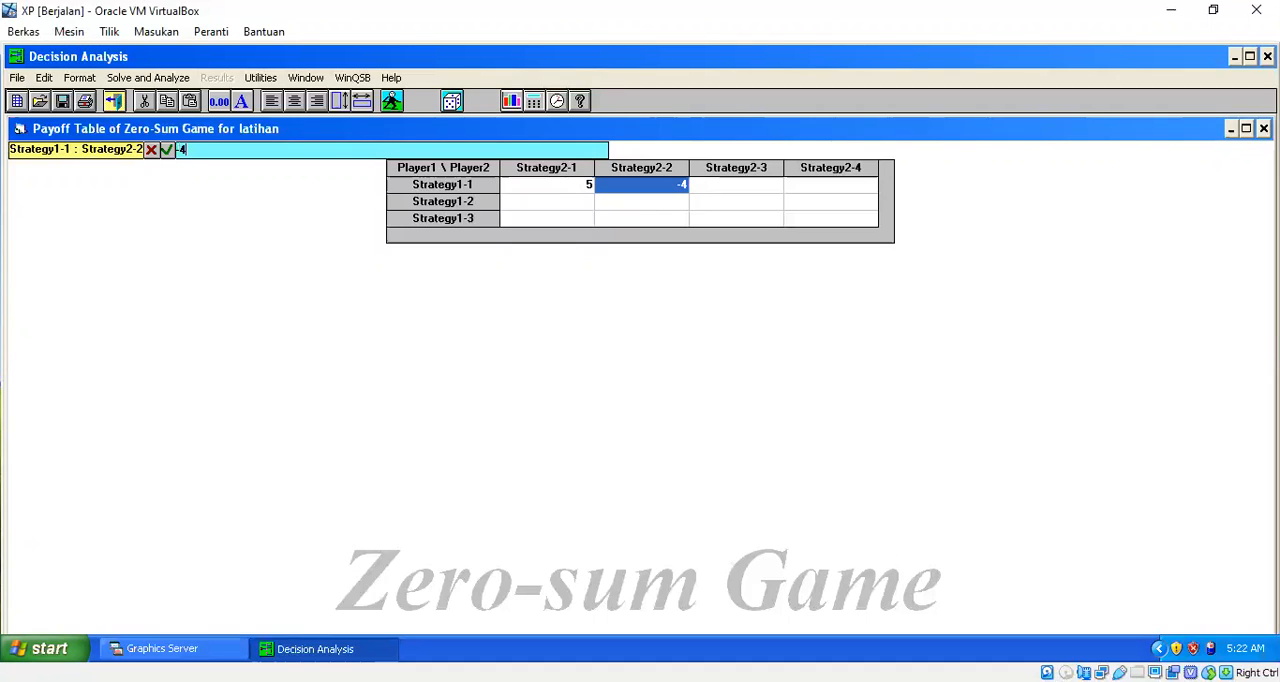
{"action": "key", "text": "Tab"}
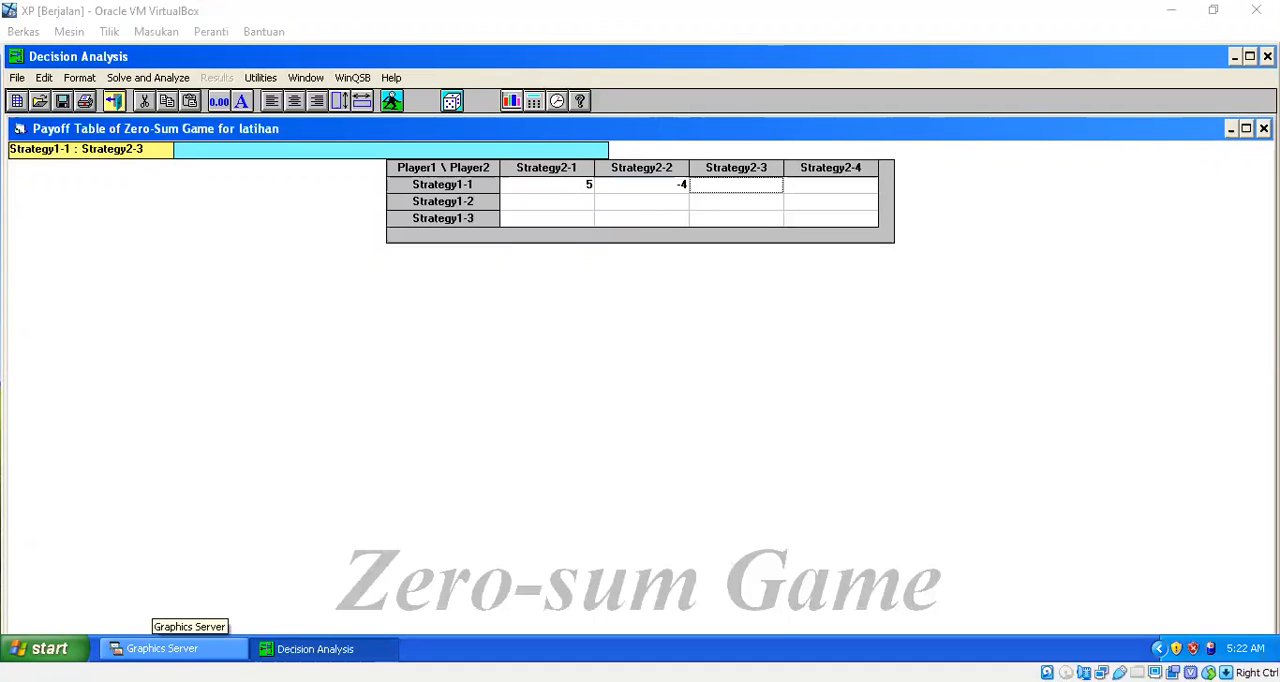
{"action": "type", "text": "-2"}
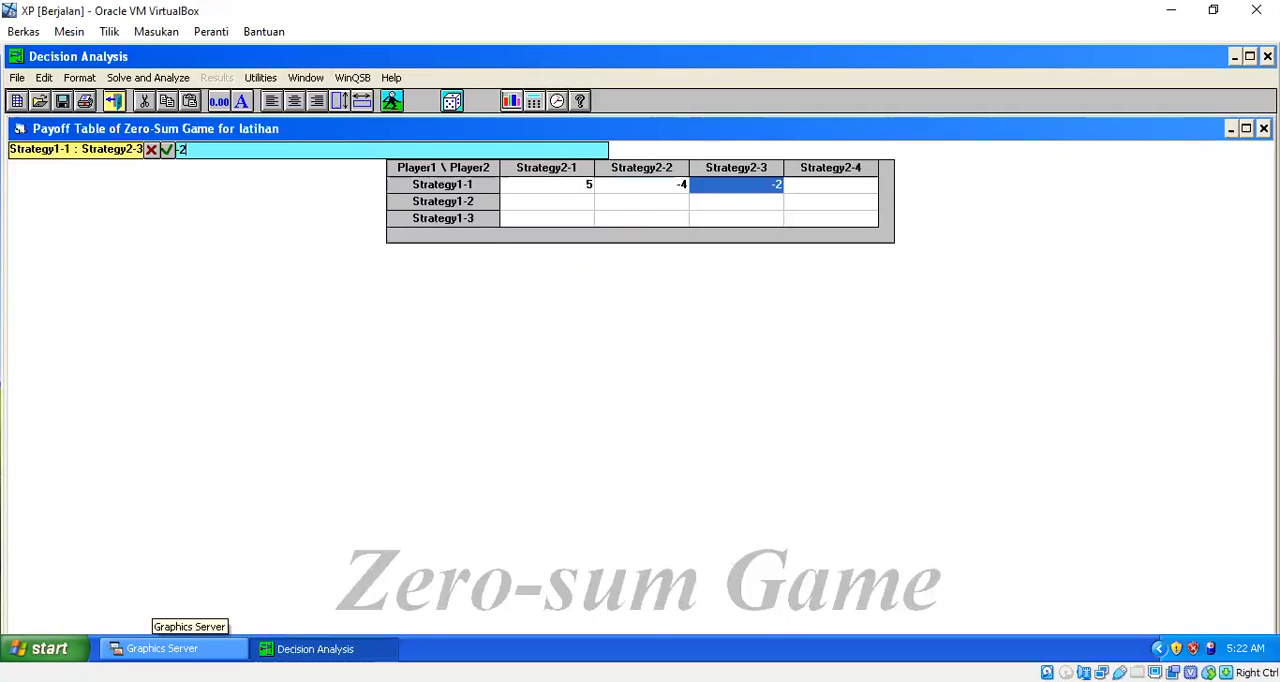
{"action": "key", "text": "Tab"}
{"action": "type", "text": "-1"}
Step: Enter Strategy1-2 payoffs of 3 against Strategy2-1 and 1 against Strategy2-2
{"action": "key", "text": "Down"}
{"action": "key", "text": "Left"}
{"action": "key", "text": "Left"}
{"action": "key", "text": "Left"}
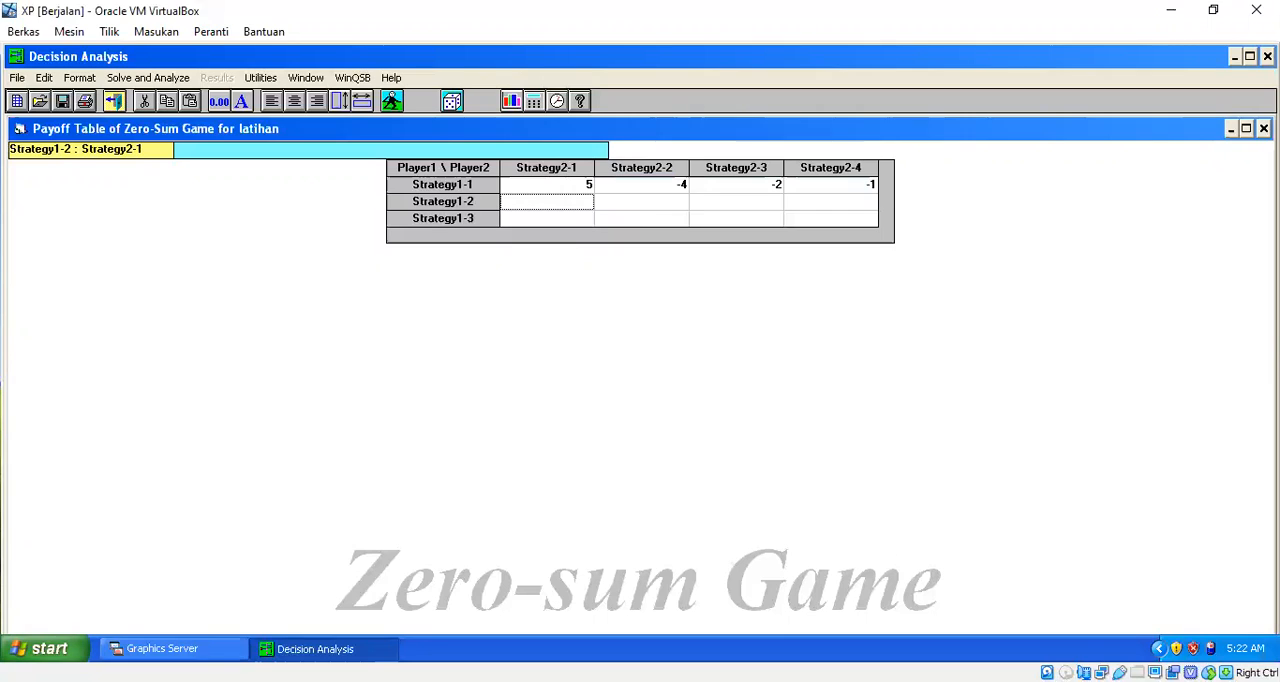
{"action": "key", "text": "alt+Tab"}
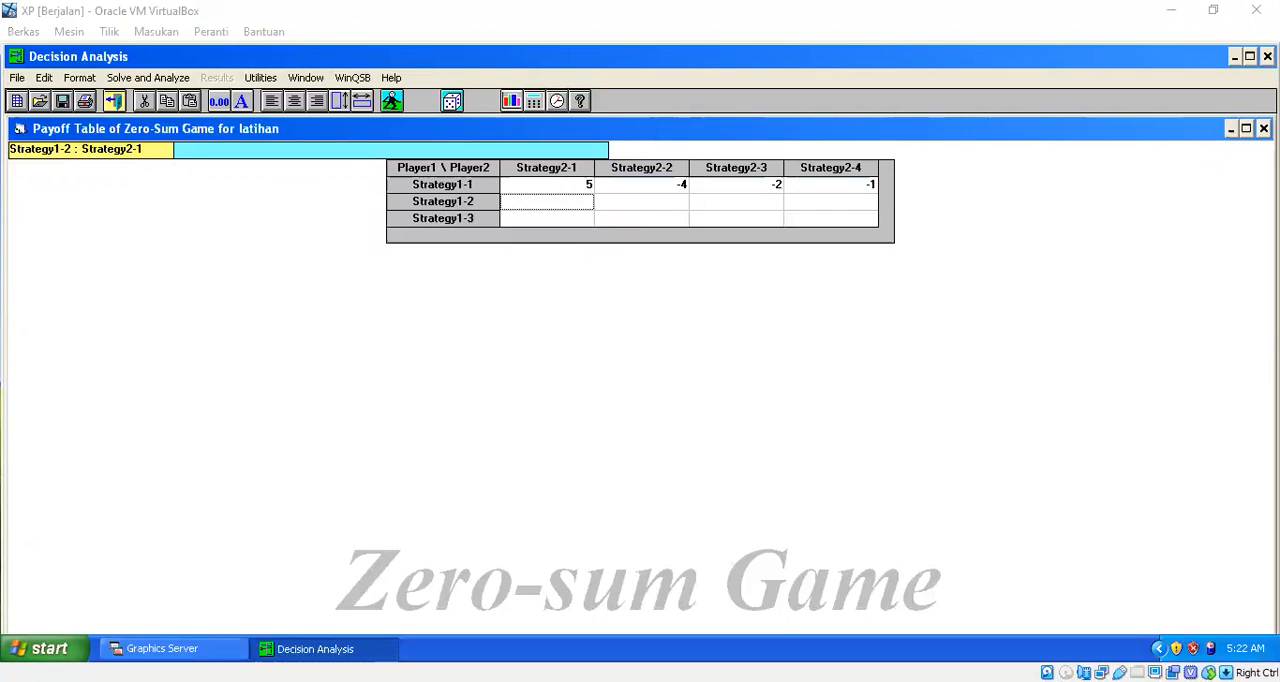
{"action": "key", "text": "alt+Tab"}
{"action": "type", "text": "3"}
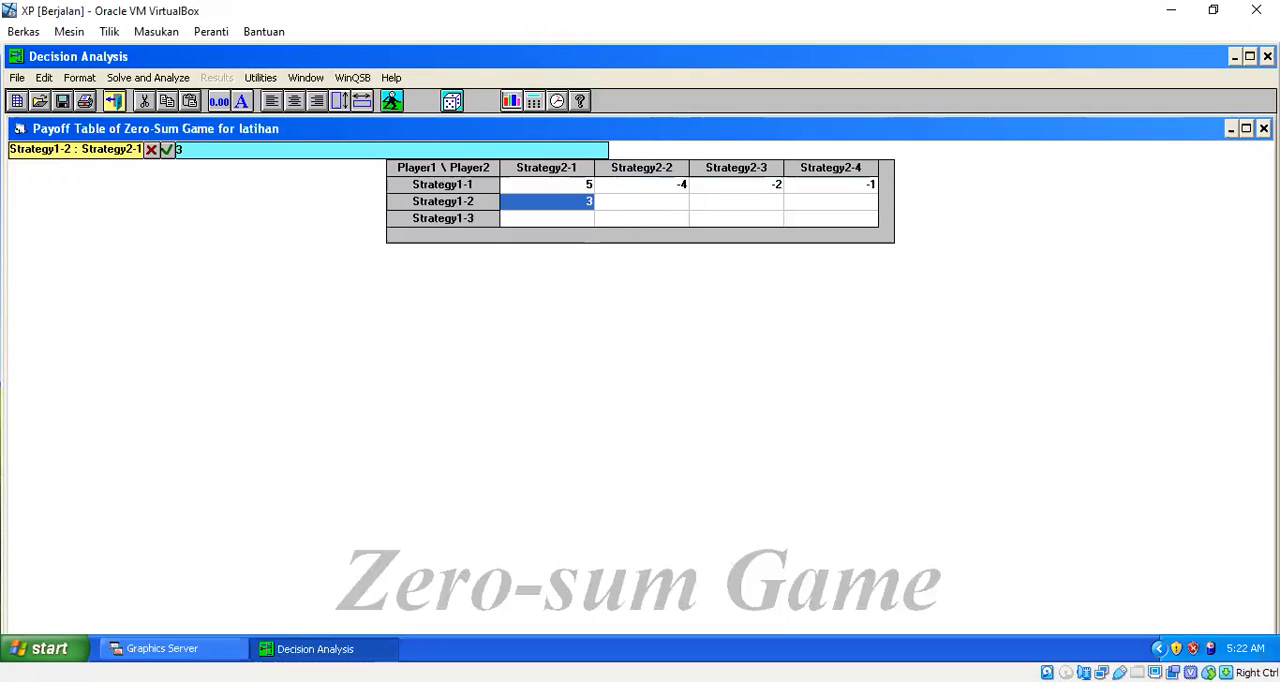
{"action": "left_click", "coordinate": [612, 207]}
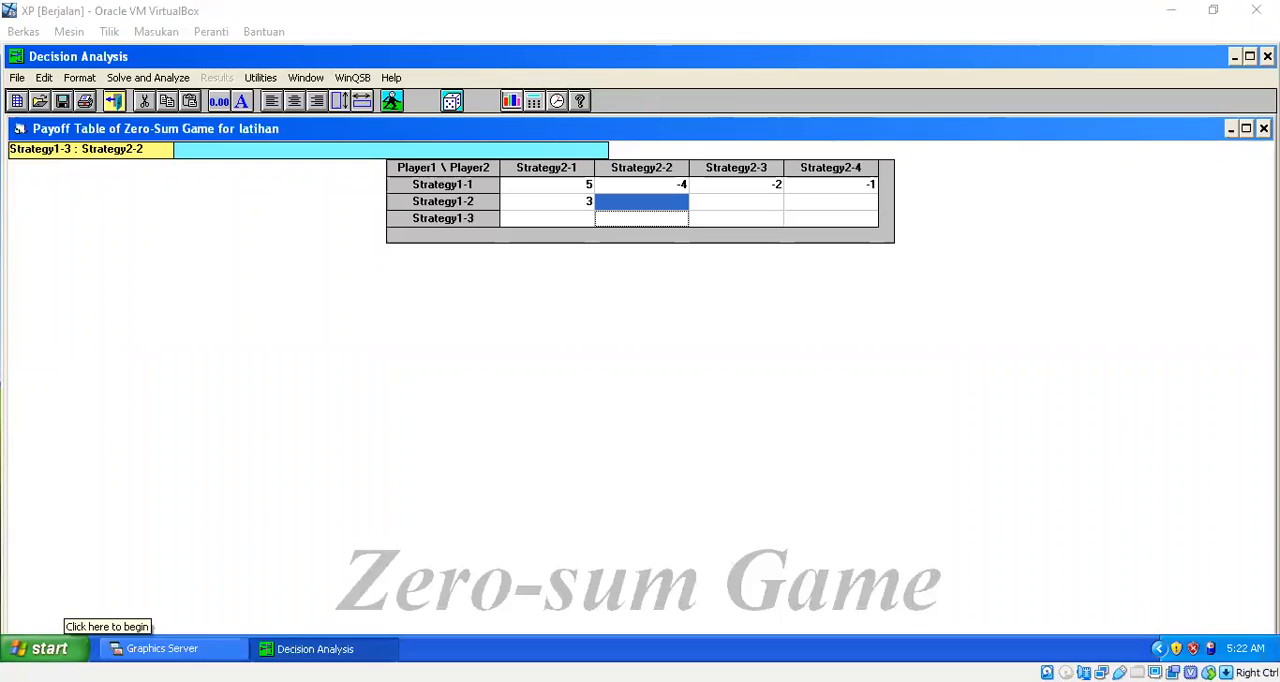
{"action": "type", "text": "1"}
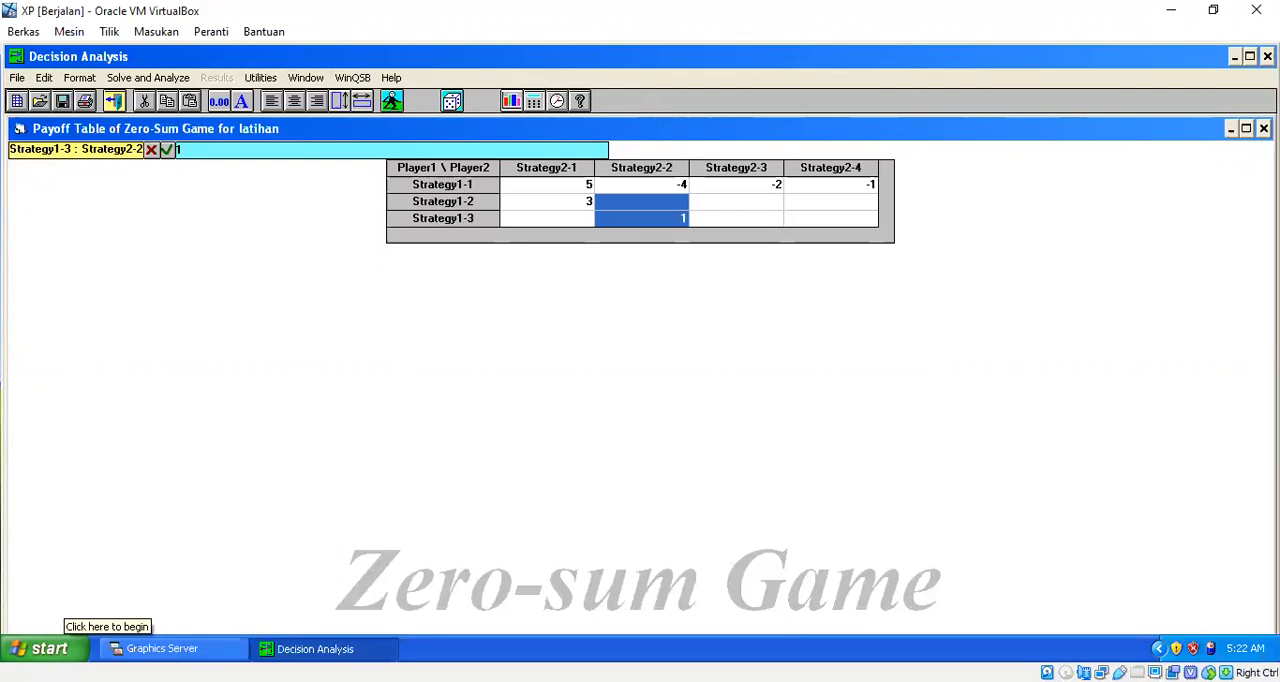
{"action": "key", "text": "Up"}
{"action": "type", "text": "1"}
{"action": "key", "text": "Down"}
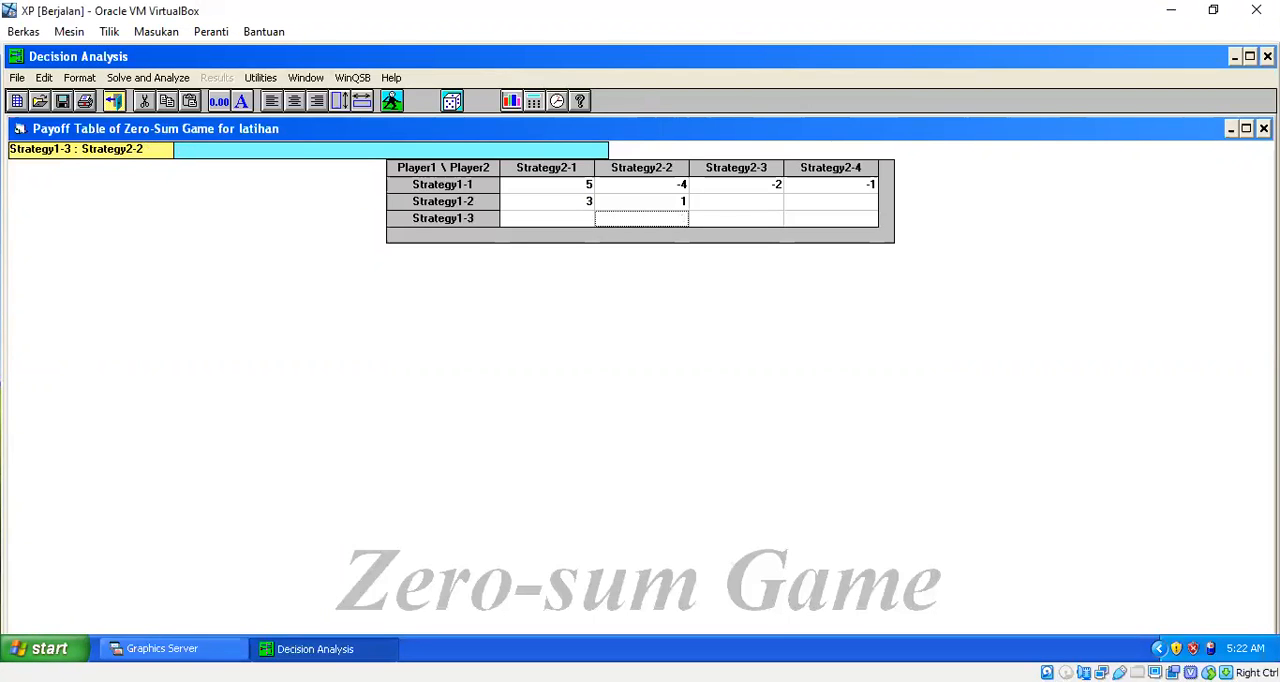
Step: Complete the Strategy1-2 row with -1 under Strategy2-3 and 2 under Strategy2-4
{"action": "key", "text": "Right"}
{"action": "key", "text": "Up"}
{"action": "type", "text": "-1"}
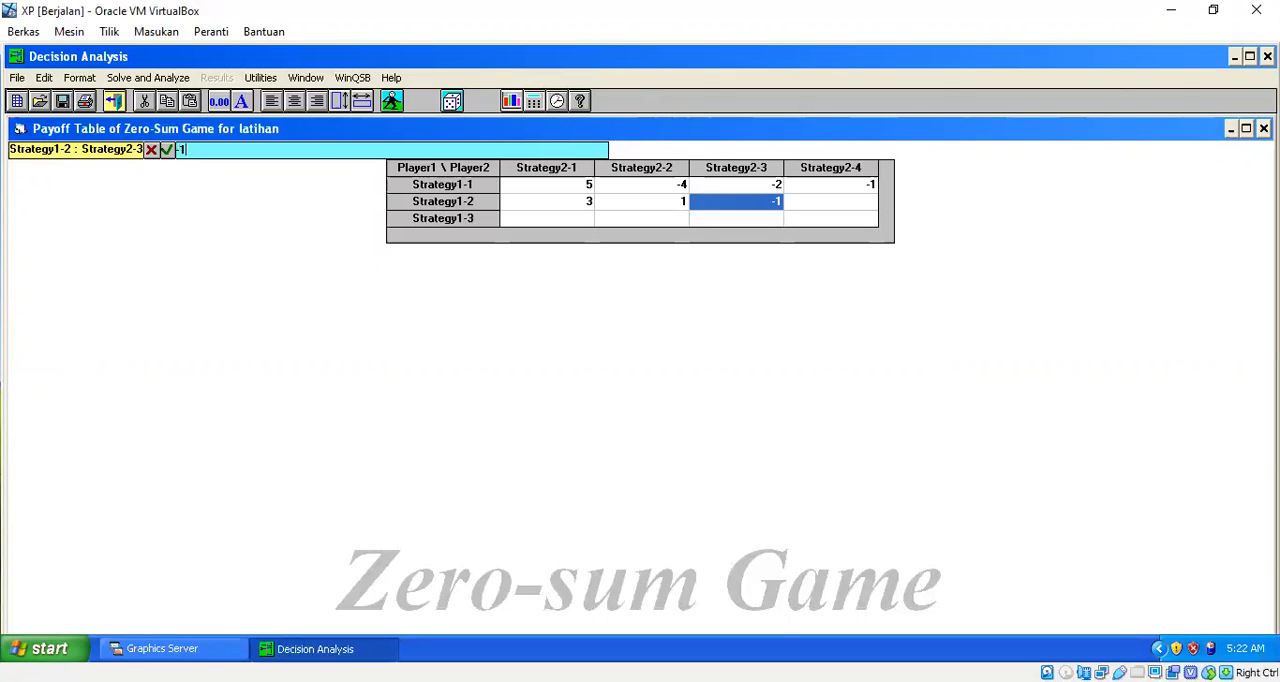
{"action": "key", "text": "Right"}
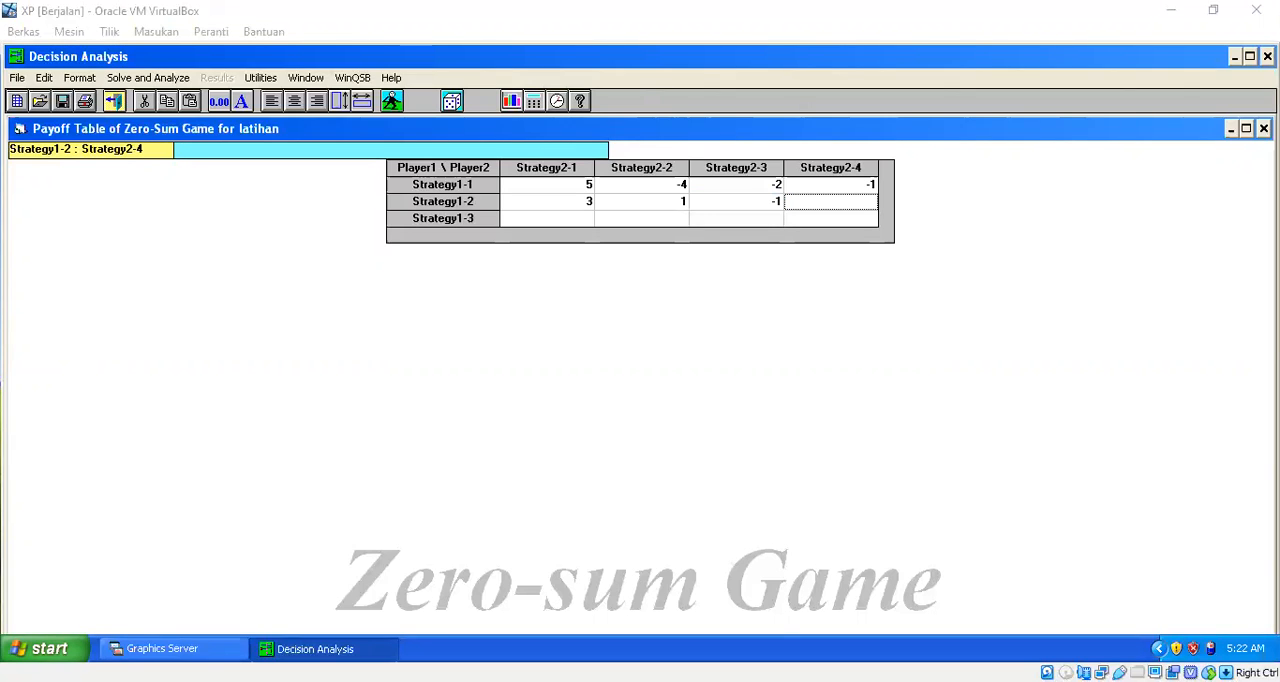
{"action": "type", "text": "2"}
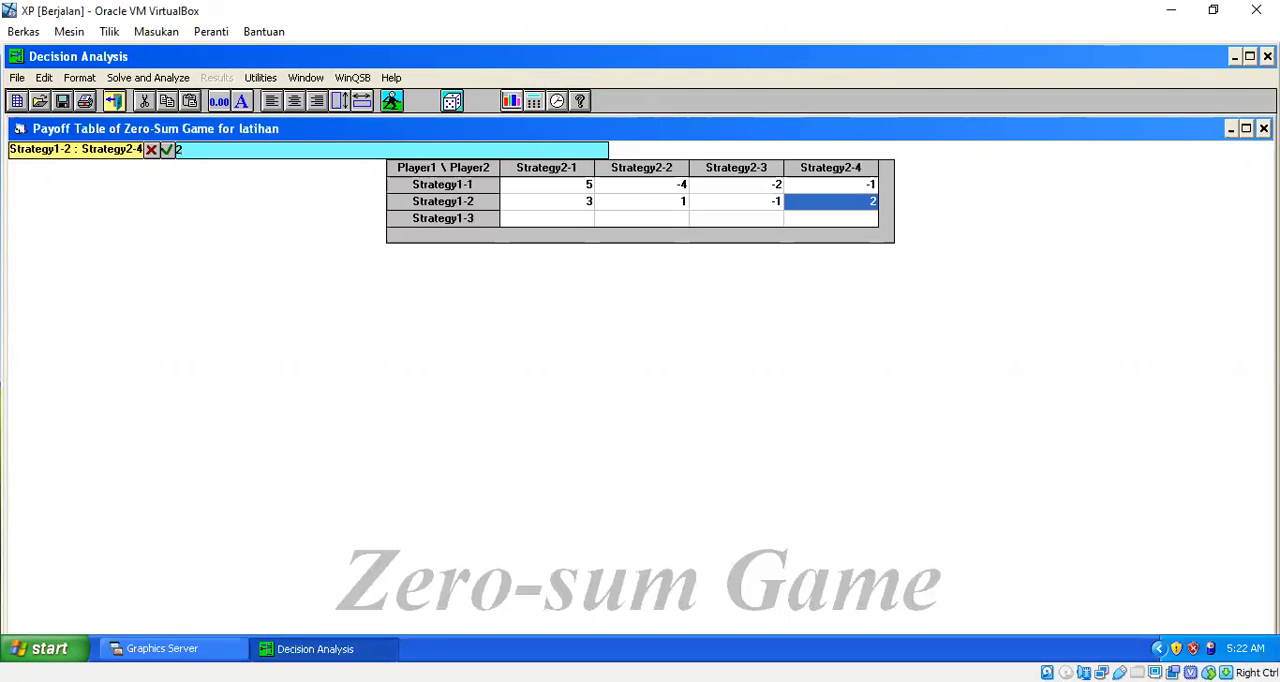
Step: Fill the Strategy1-3 row of the payoff table with 2, 3, -3 and -2
{"action": "key", "text": "Down"}
{"action": "key", "text": "Left"}
{"action": "key", "text": "Left"}
{"action": "key", "text": "Left"}
{"action": "key", "text": "alt+Tab"}
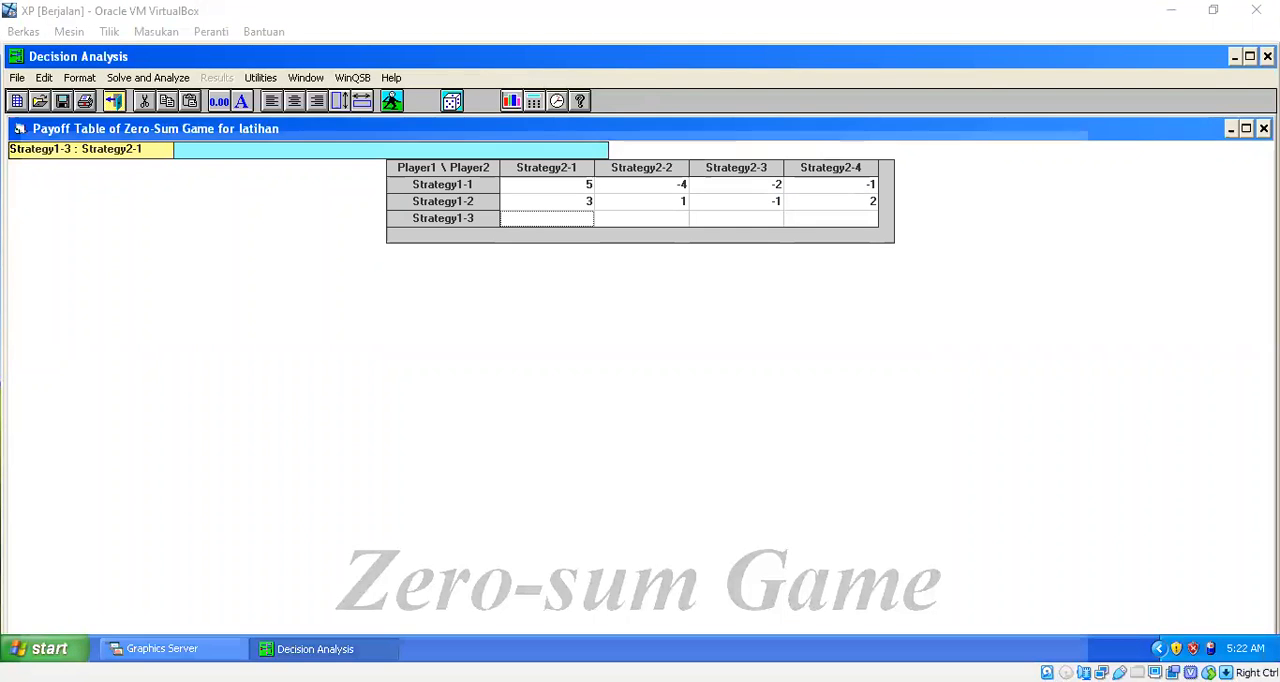
{"action": "type", "text": "2"}
{"action": "key", "text": "Return"}
{"action": "type", "text": "3"}
{"action": "key", "text": "Return"}
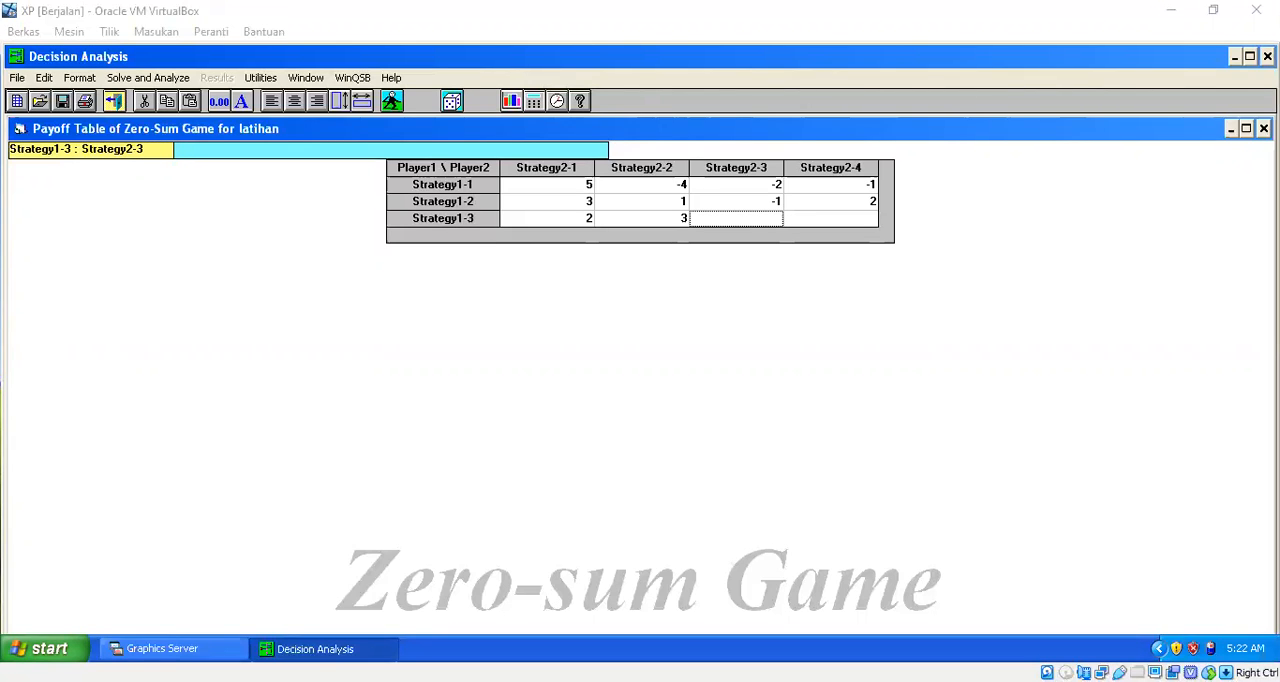
{"action": "type", "text": "-3"}
{"action": "key", "text": "Return"}
{"action": "type", "text": "-"}
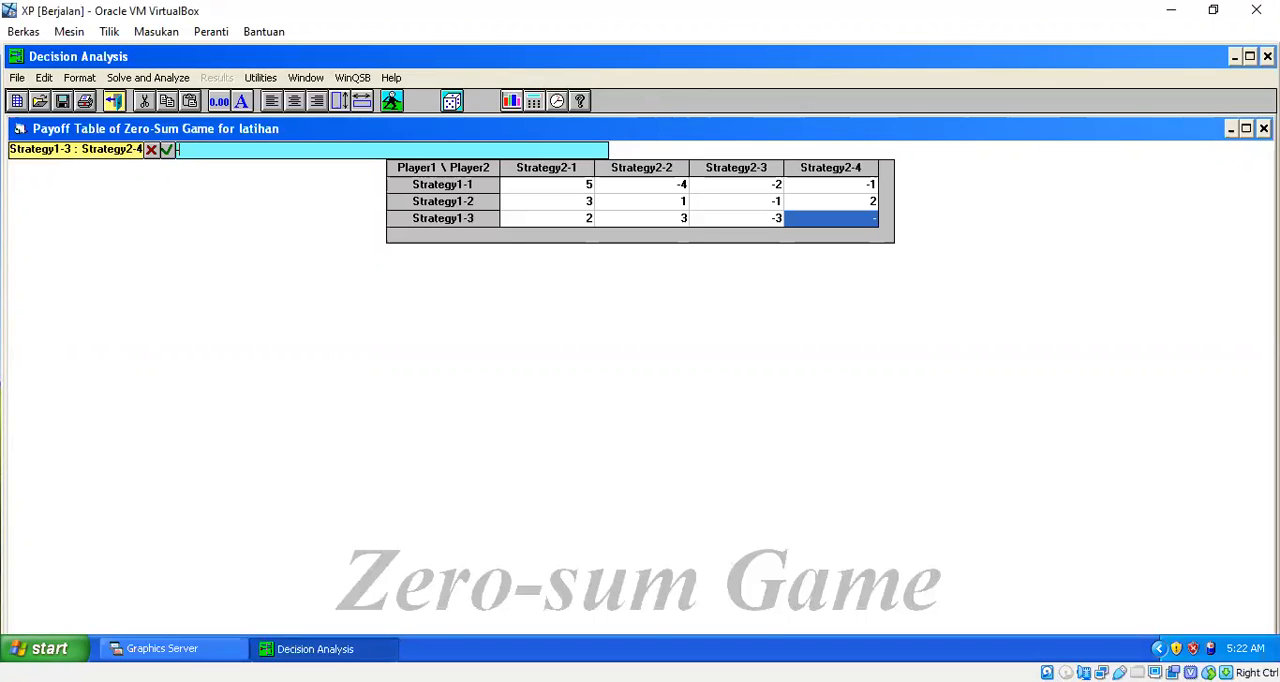
{"action": "type", "text": "2"}
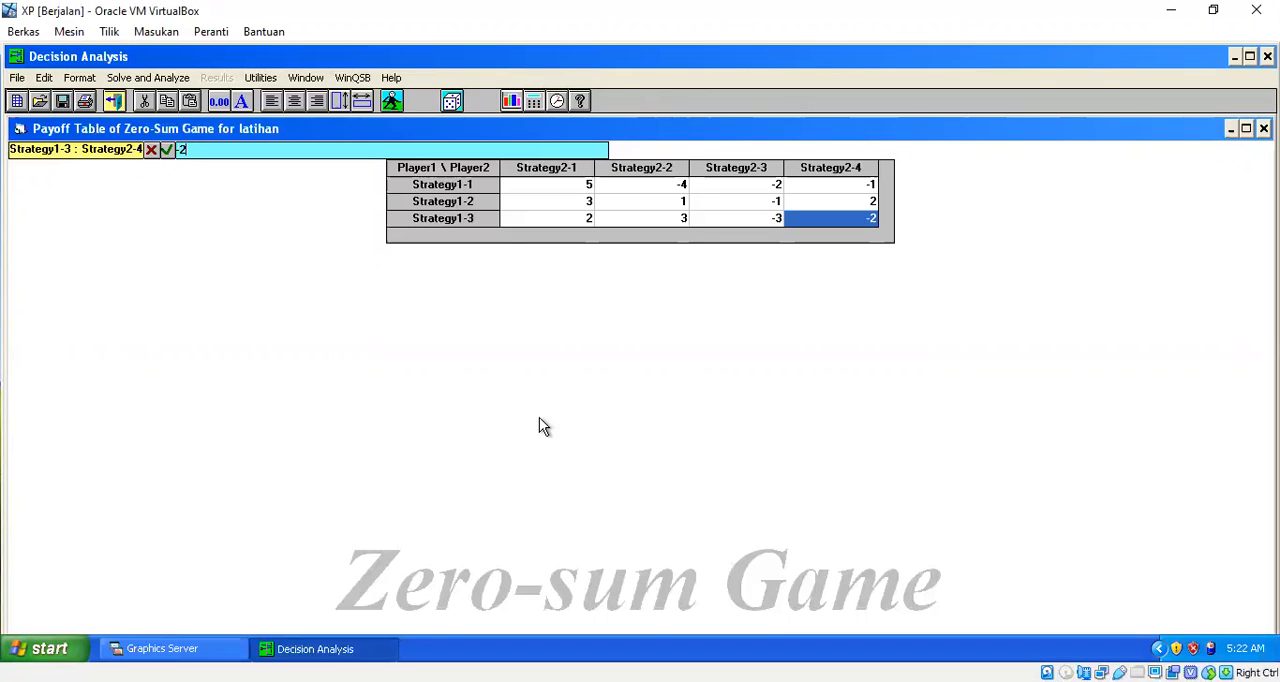
{"action": "left_click", "coordinate": [700, 206]}
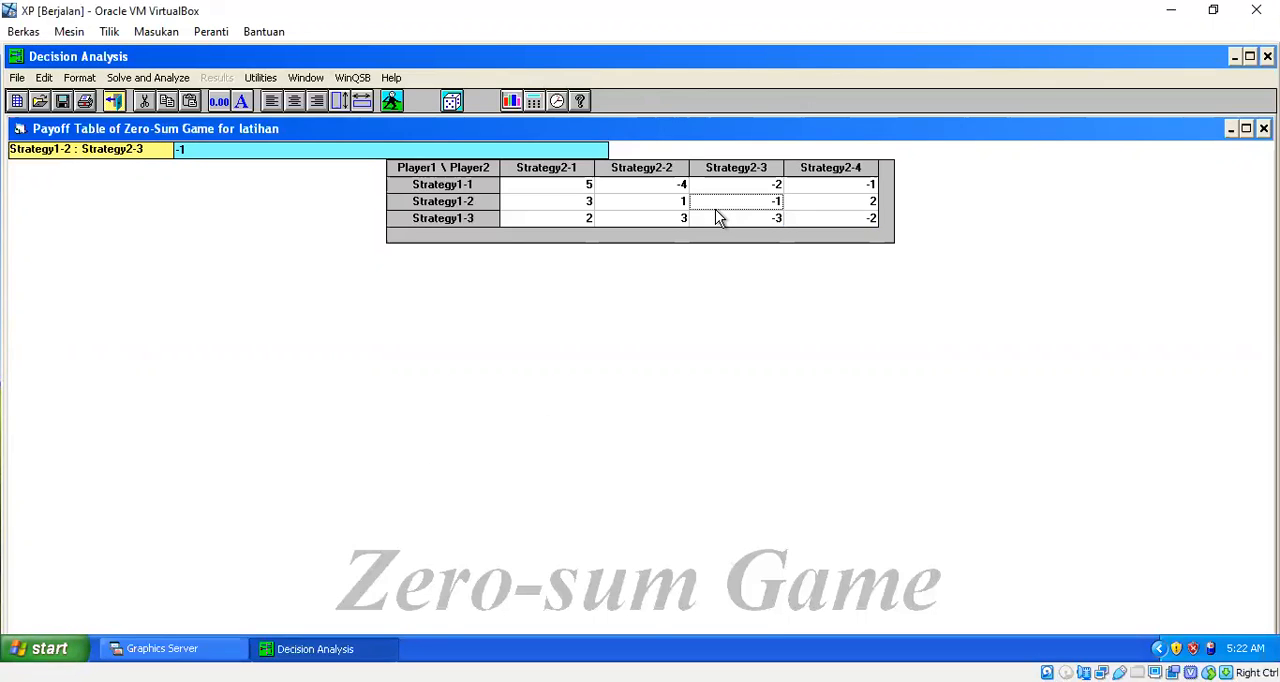
Step: Solve the zero-sum game problem and maximize its analysis results window
{"action": "left_click", "coordinate": [188, 80]}
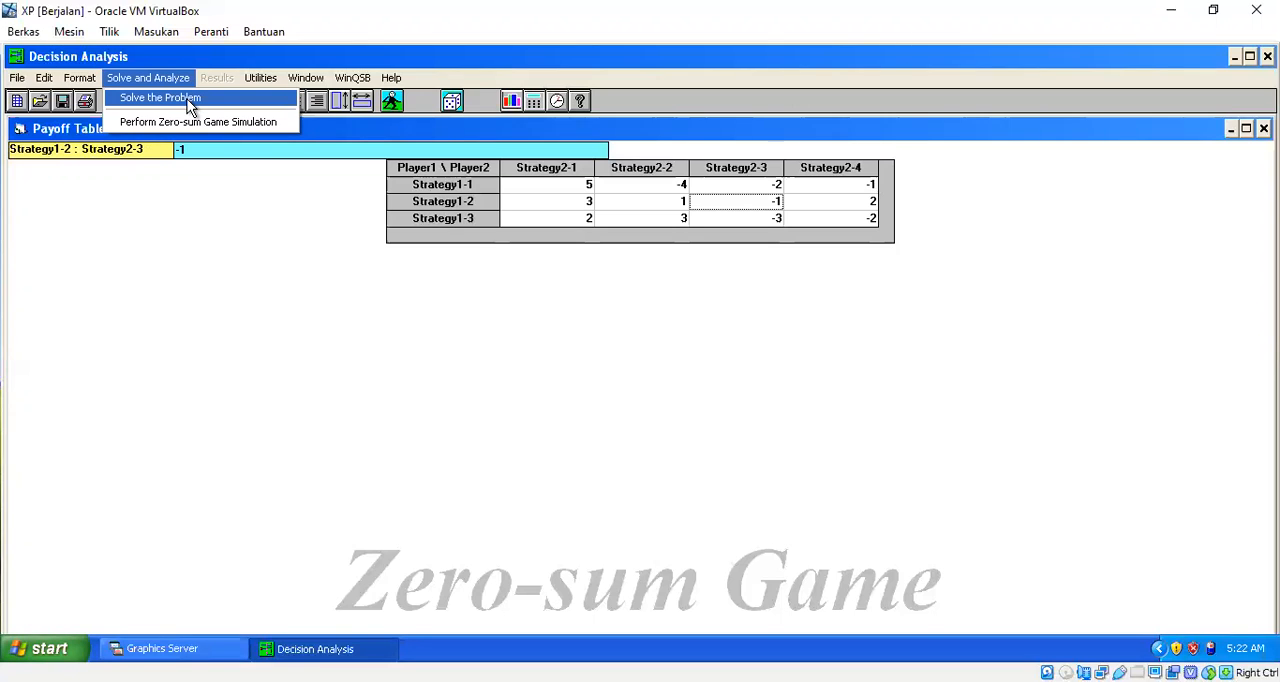
{"action": "left_click", "coordinate": [188, 103]}
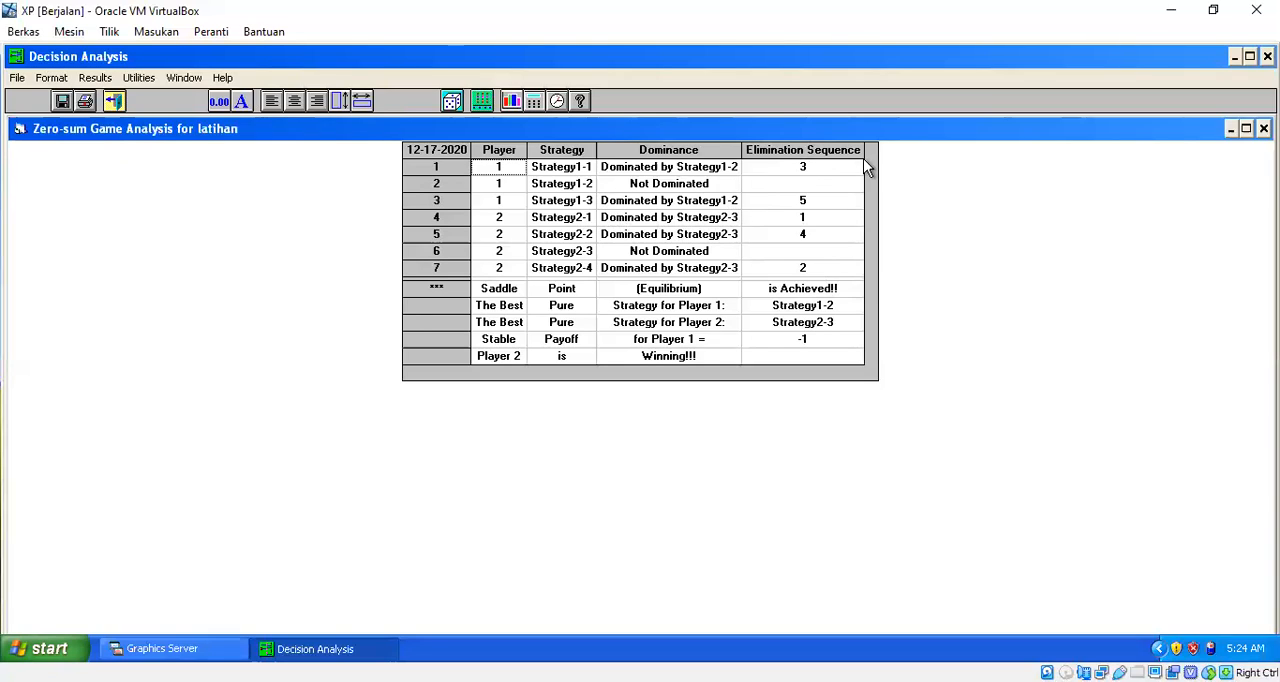
{"action": "left_click_drag", "start_coordinate": [914, 148], "coordinate": [890, 281]}
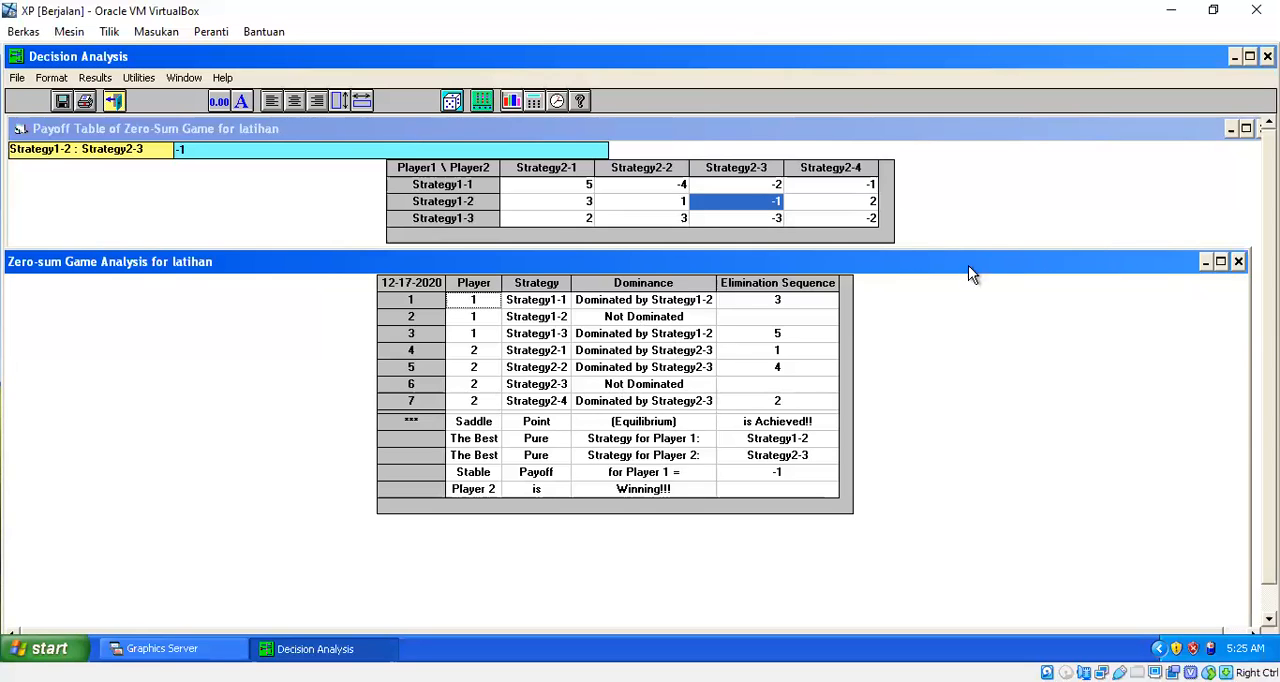
{"action": "left_click", "coordinate": [1221, 264]}
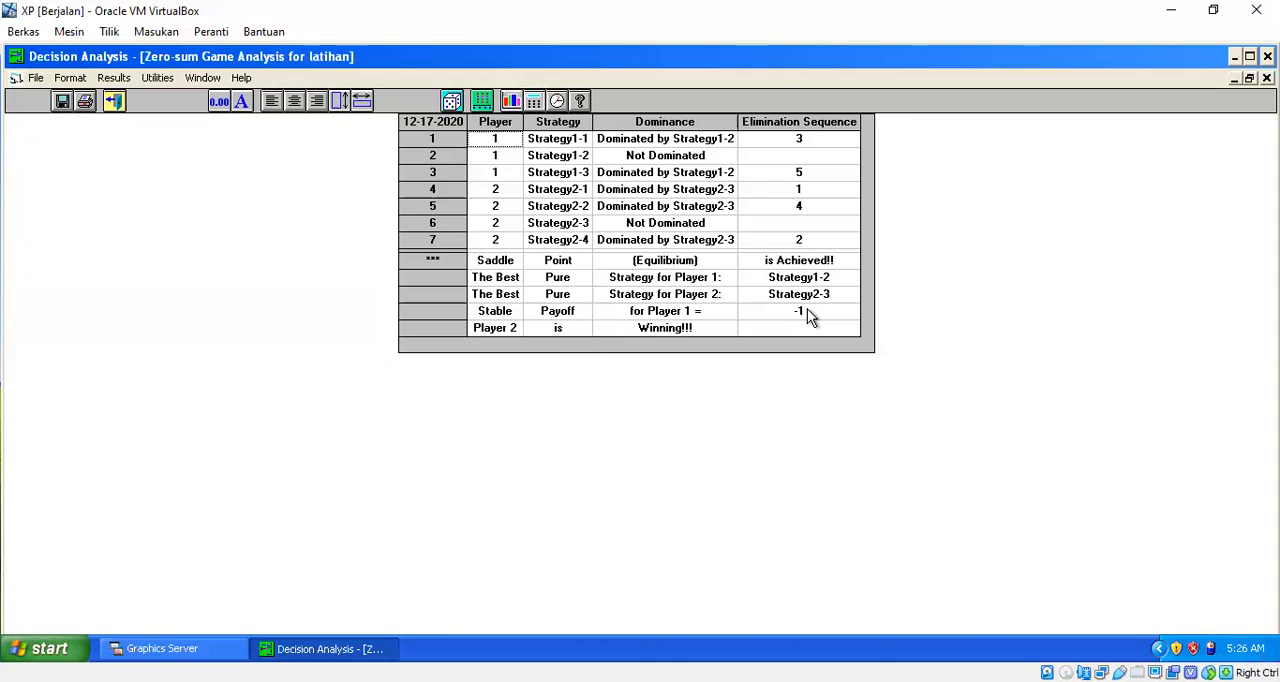
Step: Compare the zero-sum game analysis with the payoff table in restored windows and maximize the analysis again
{"action": "mouse_move", "coordinate": [890, 62]}
{"action": "left_mouse_down"}
{"action": "mouse_move", "coordinate": [886, 220]}
{"action": "mouse_move", "coordinate": [899, 44]}
{"action": "mouse_move", "coordinate": [899, 68]}
{"action": "left_mouse_up"}
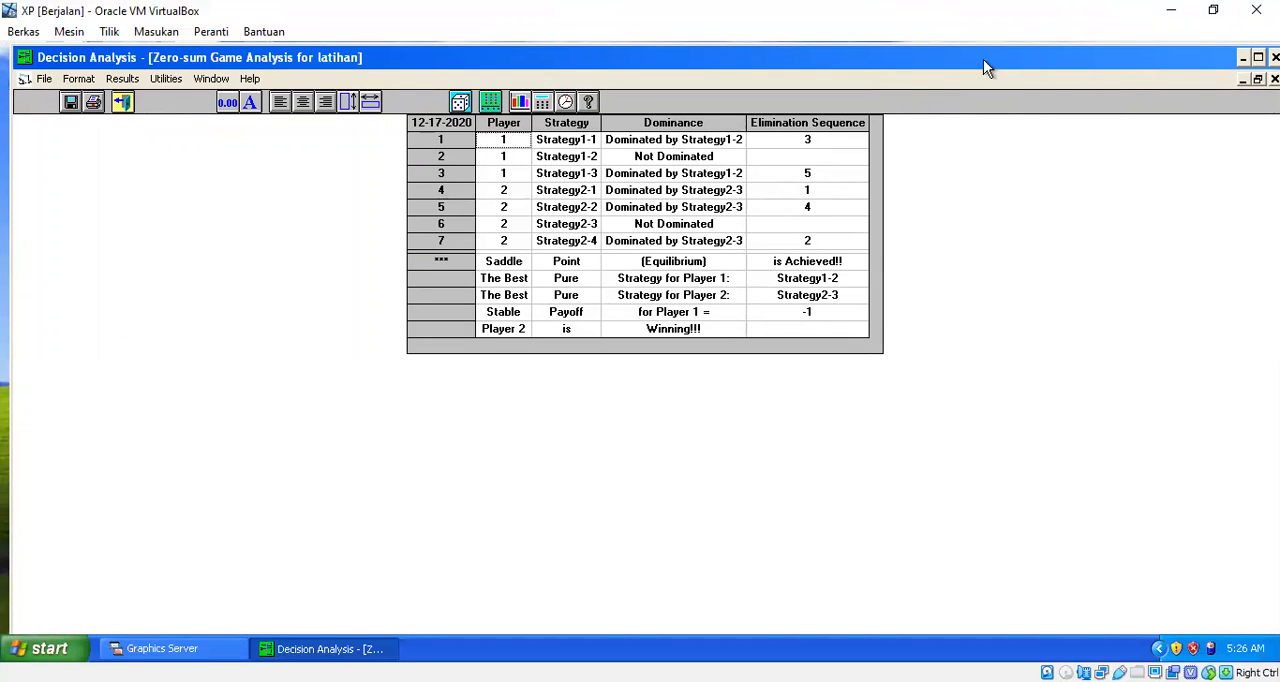
{"action": "left_click_drag", "start_coordinate": [983, 93], "coordinate": [971, 56]}
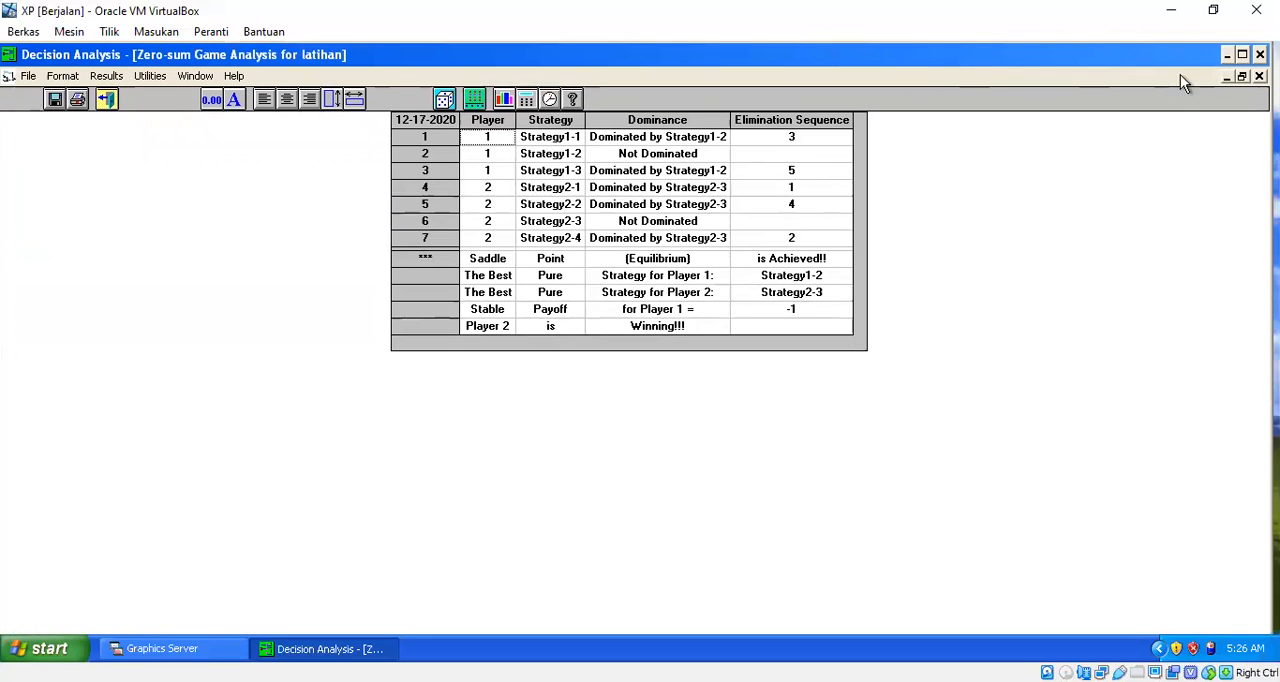
{"action": "left_click", "coordinate": [1242, 77]}
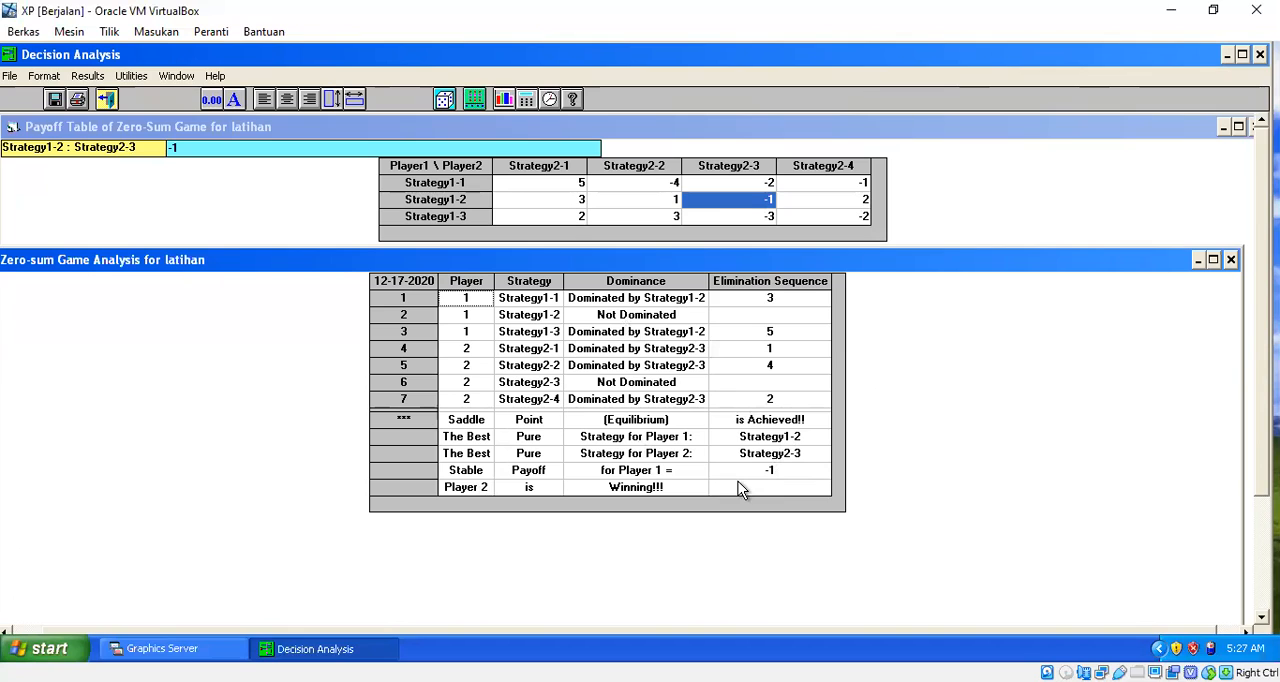
{"action": "left_click", "coordinate": [1213, 260]}
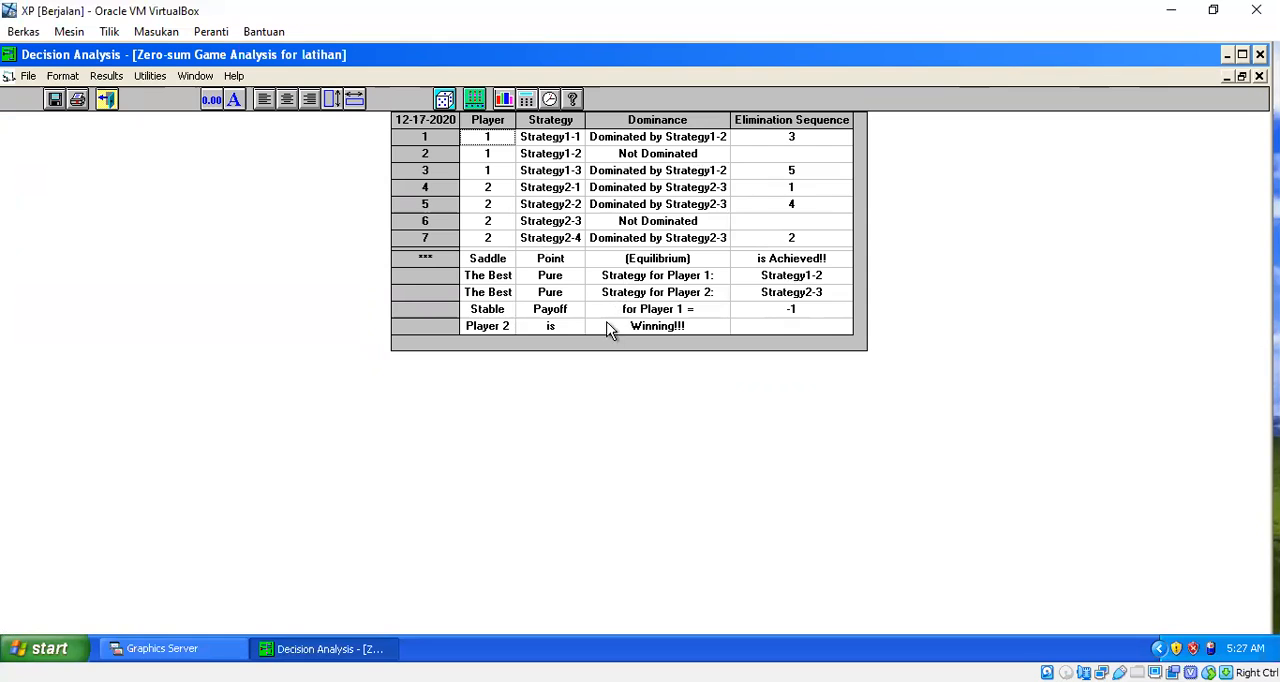
Step: Close the analysis results and find the payoff matrix of exercise 7 on the e-learning course page in Chrome
{"action": "left_click", "coordinate": [107, 99]}
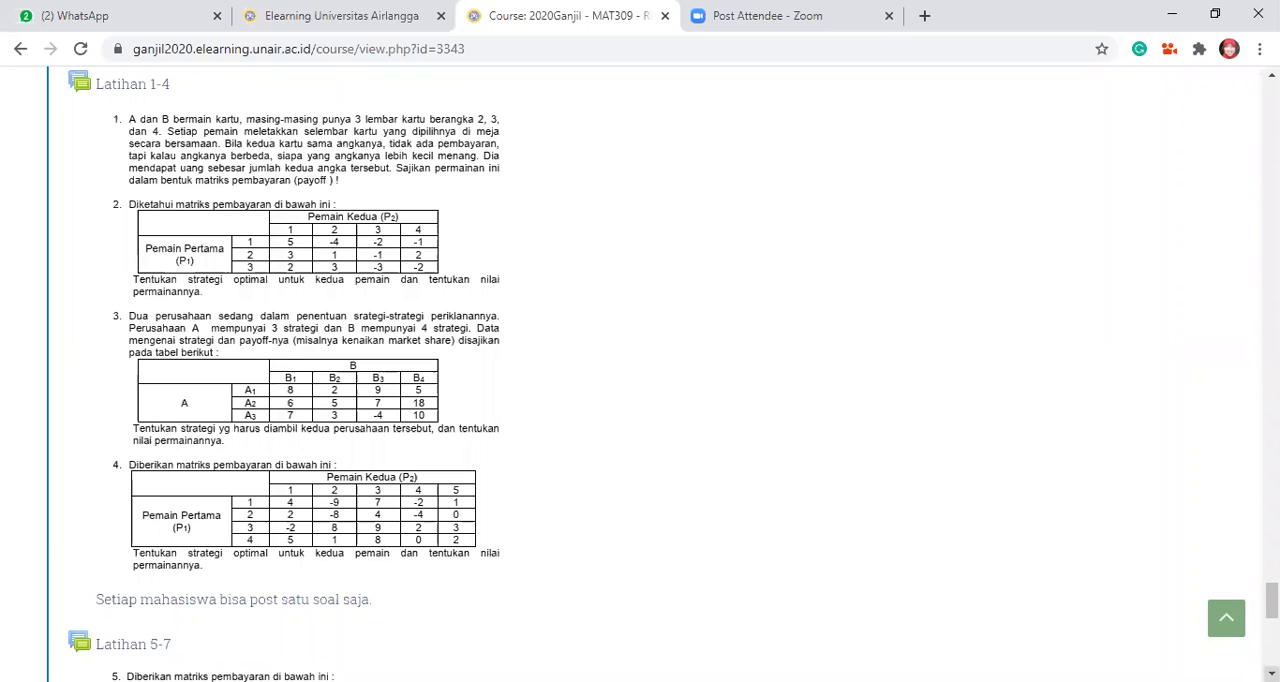
{"action": "scroll", "coordinate": [660, 373], "scroll_direction": "down", "scroll_amount": 4}
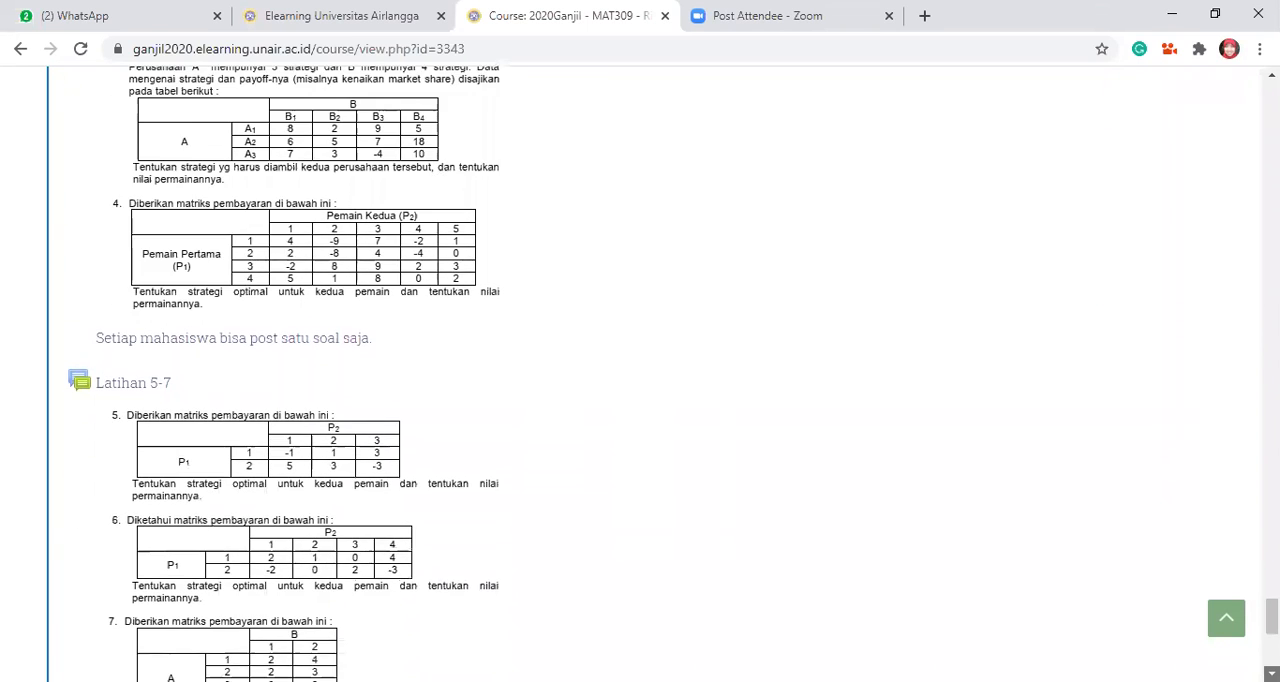
{"action": "scroll", "coordinate": [894, 600], "scroll_direction": "down", "scroll_amount": 2}
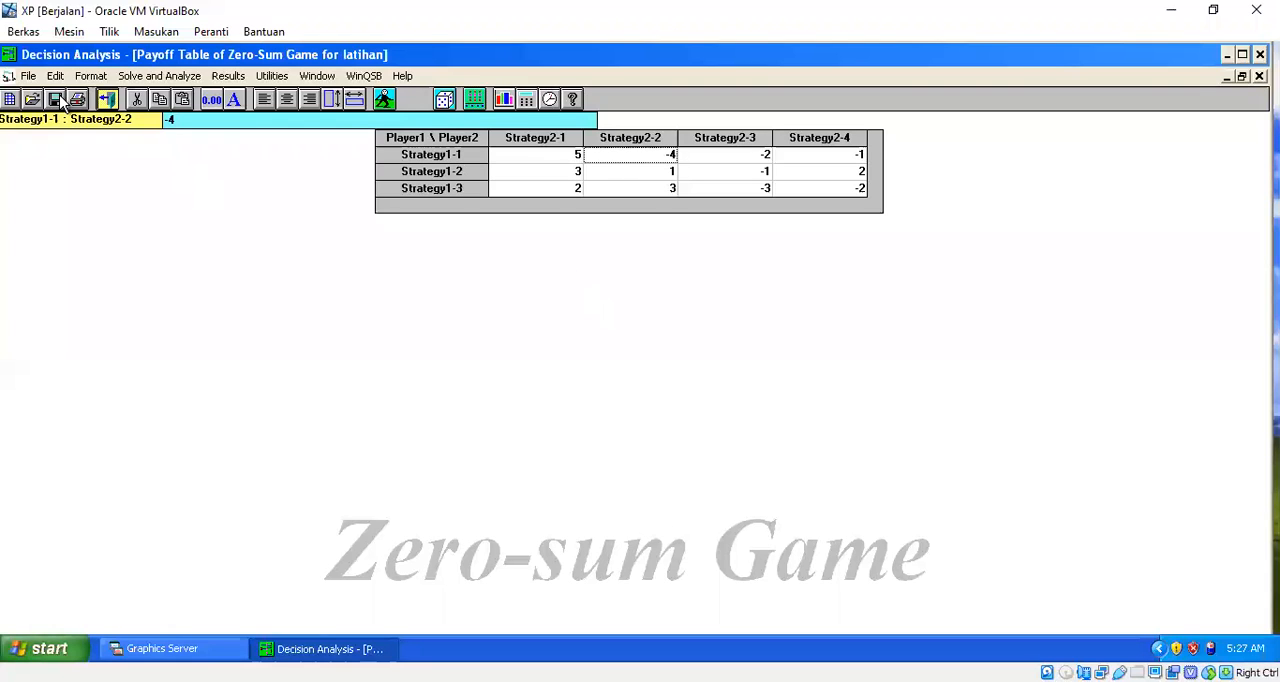
Step: Create a new two-player, zero-sum game problem with 4 strategies for Player 1 and 2 strategies for Player 2
{"action": "left_click", "coordinate": [31, 80]}
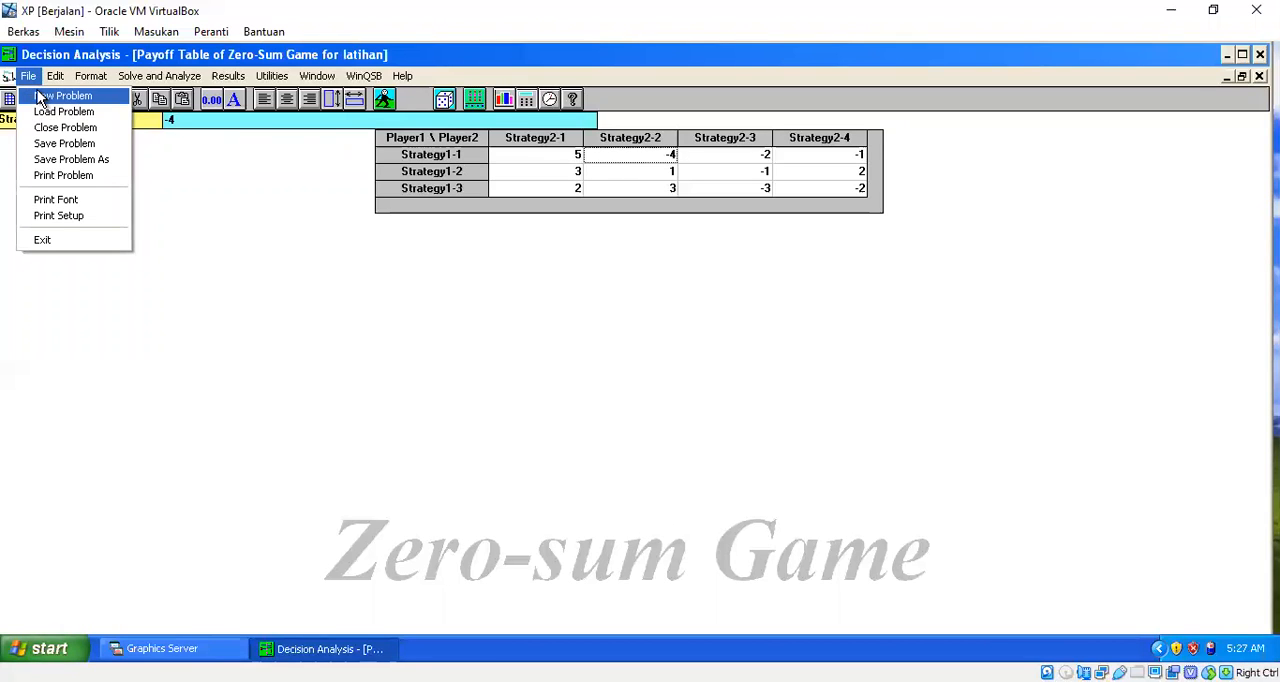
{"action": "left_click", "coordinate": [36, 94]}
{"action": "left_click", "coordinate": [603, 403]}
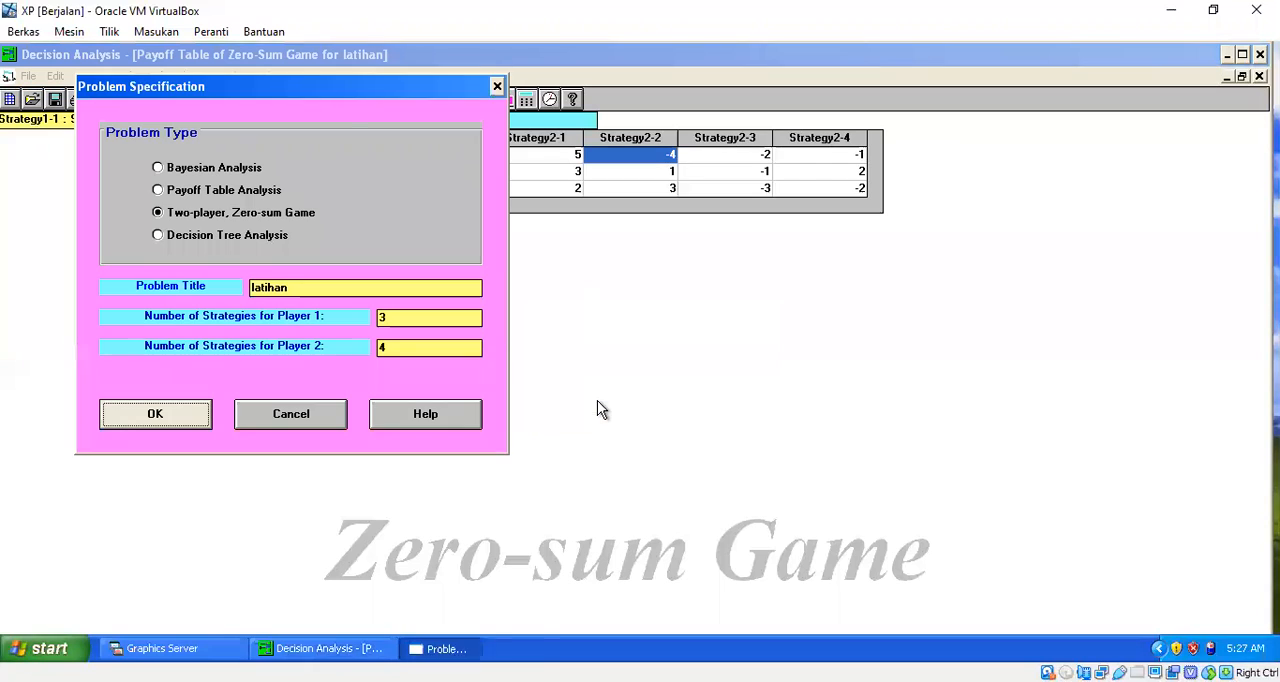
{"action": "double_click", "coordinate": [406, 318]}
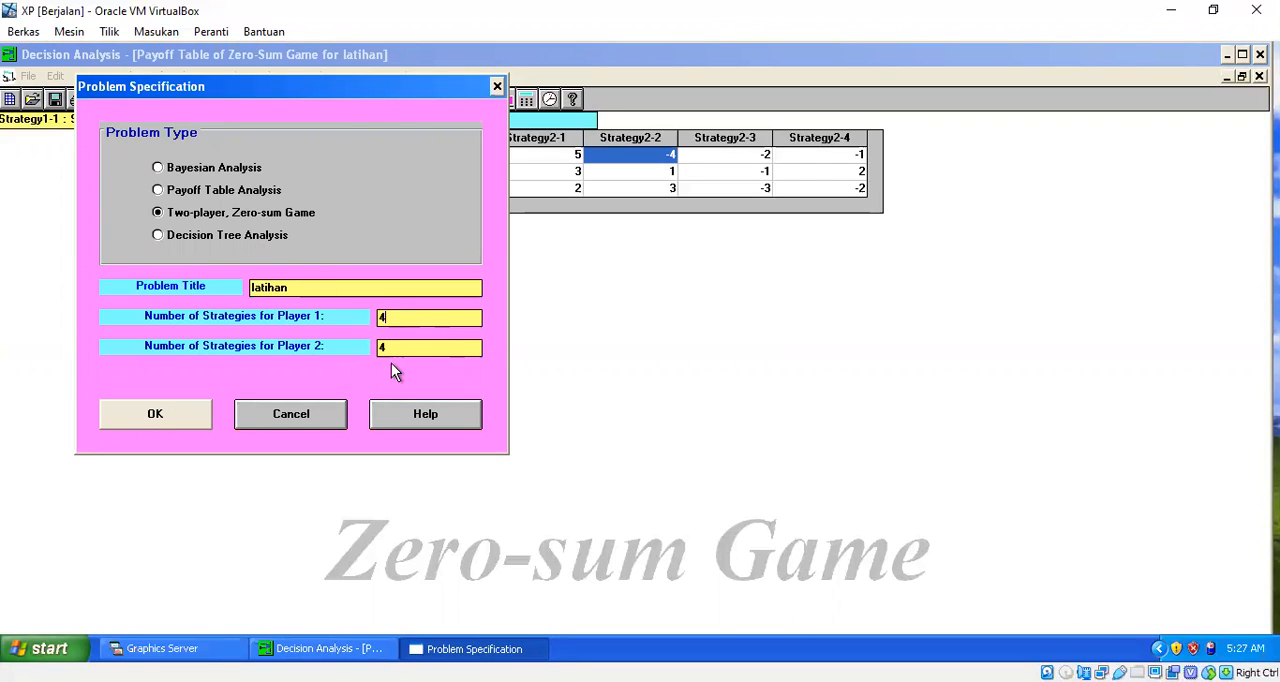
{"action": "double_click", "coordinate": [416, 347]}
{"action": "type", "text": "2"}
{"action": "left_click", "coordinate": [166, 426]}
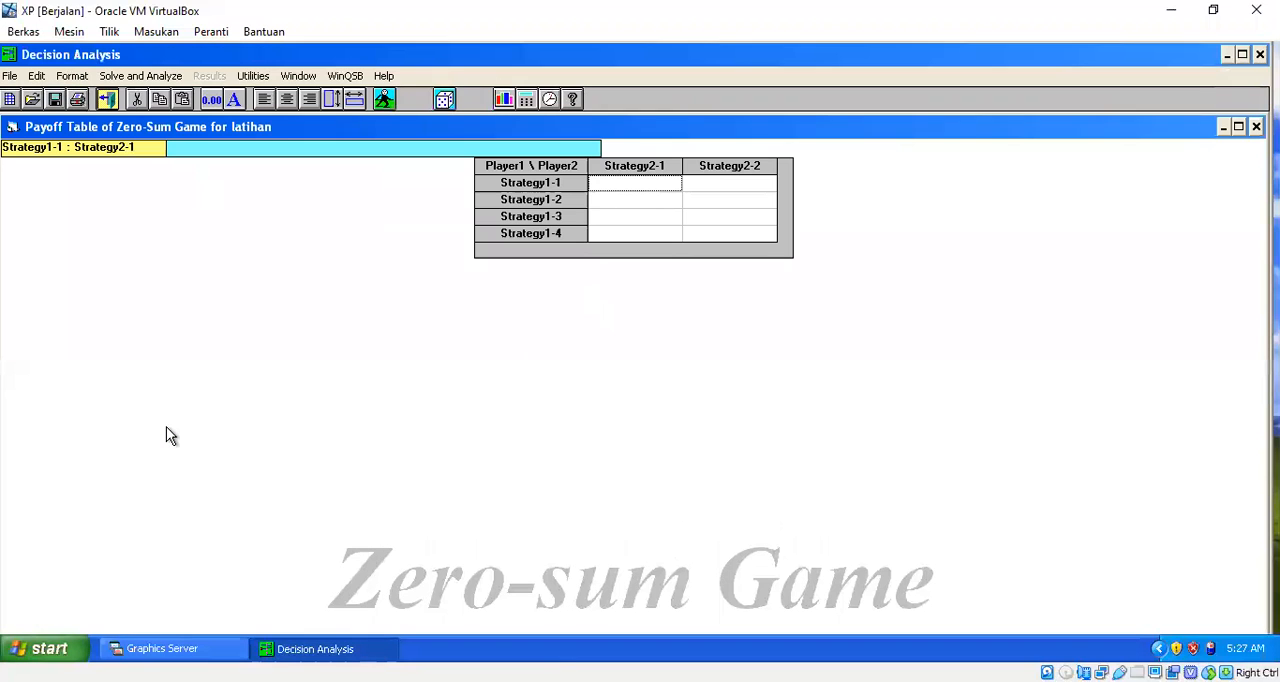
Step: Fill the Strategy1-1 row of the new payoff table with 2 and 4
{"action": "left_click", "coordinate": [176, 649]}
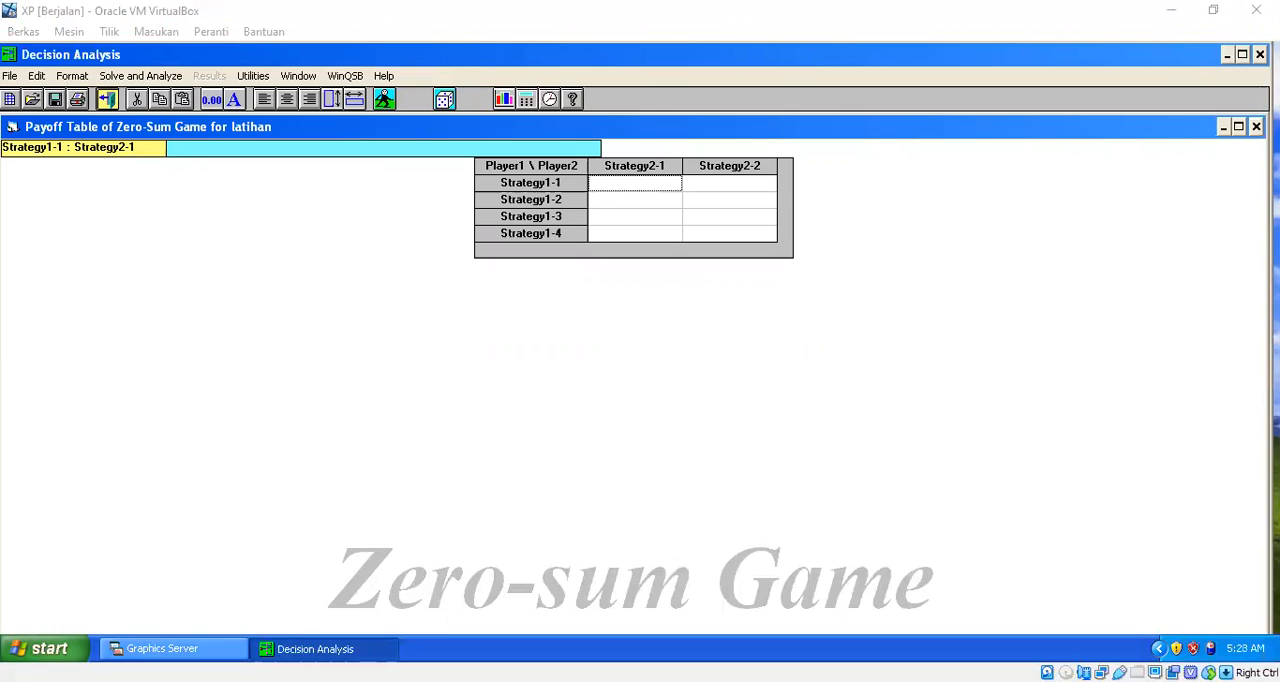
{"action": "type", "text": "2"}
{"action": "key", "text": "Tab"}
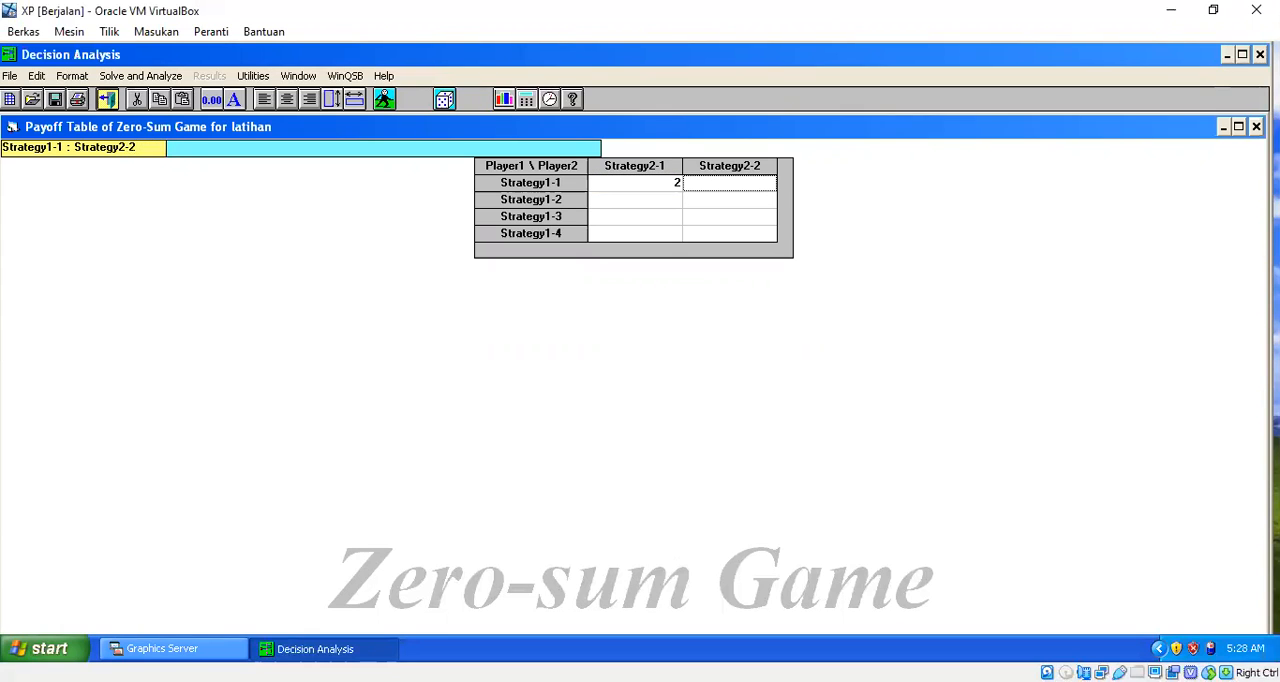
{"action": "type", "text": "4"}
{"action": "key", "text": "Tab"}
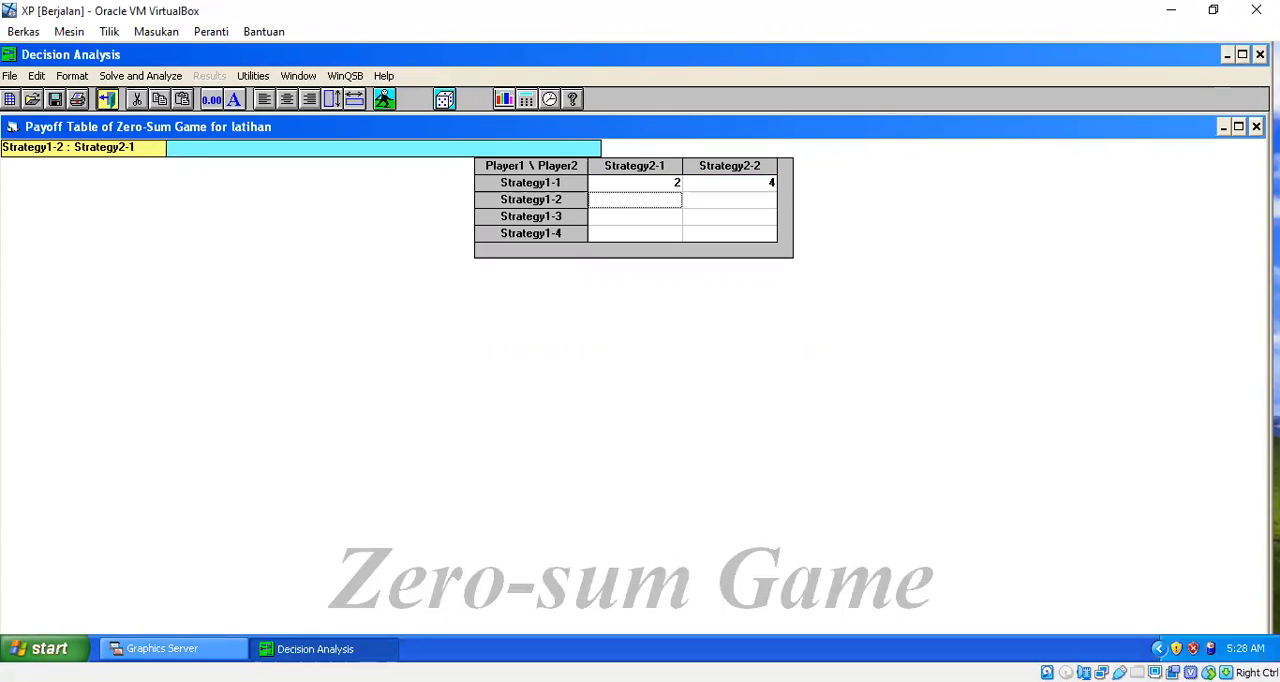
Step: Enter Strategy1-2 payoffs of 2 against Strategy2-1 and 3 against Strategy2-2
{"action": "key", "text": "alt+Tab"}
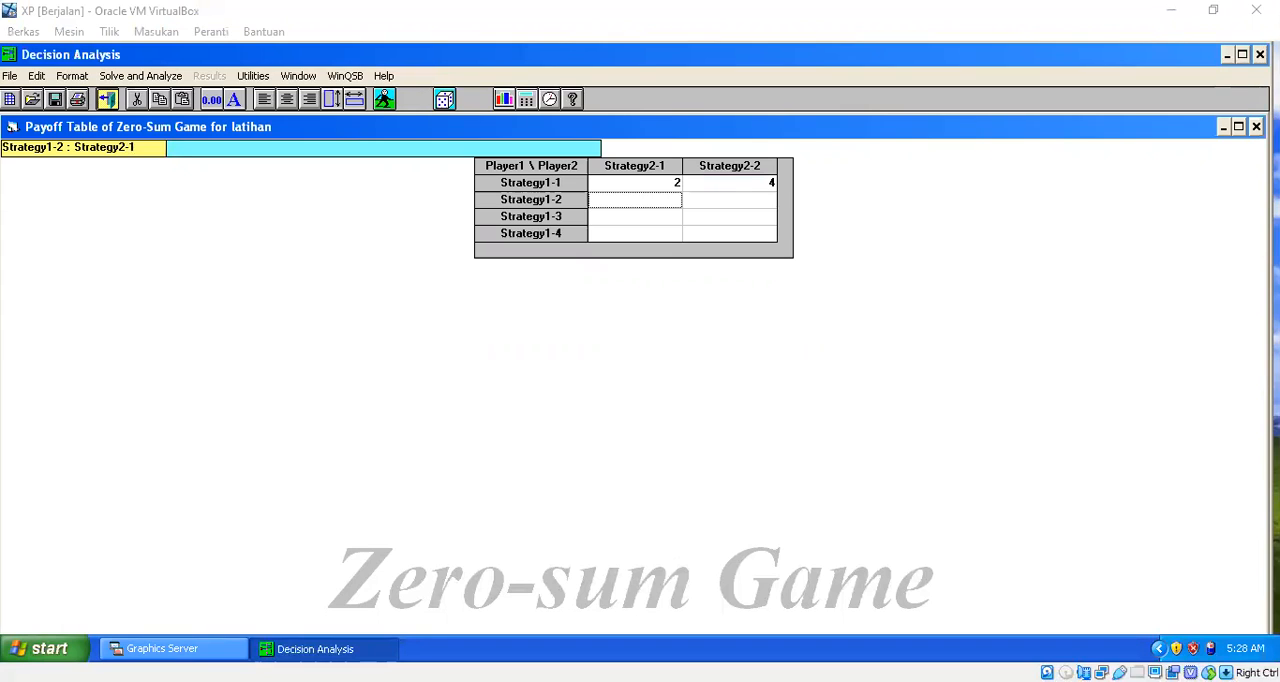
{"action": "type", "text": "2"}
{"action": "key", "text": "Tab"}
{"action": "type", "text": "3"}
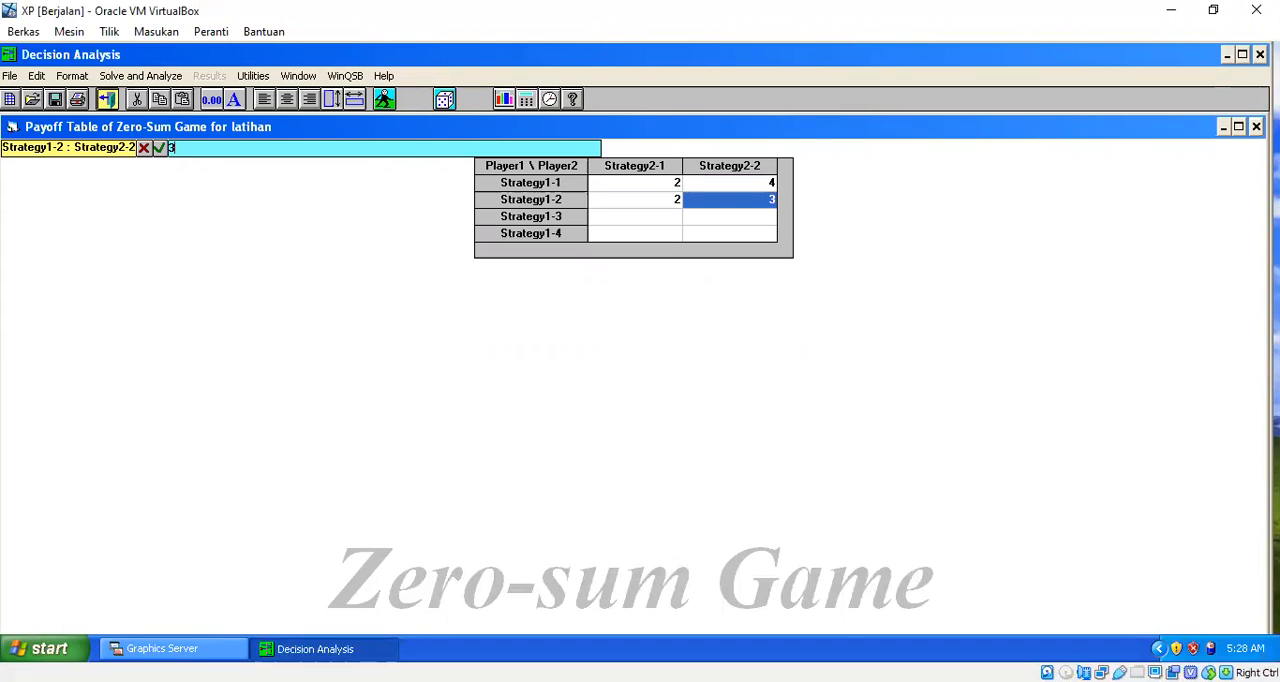
{"action": "key", "text": "alt+Tab"}
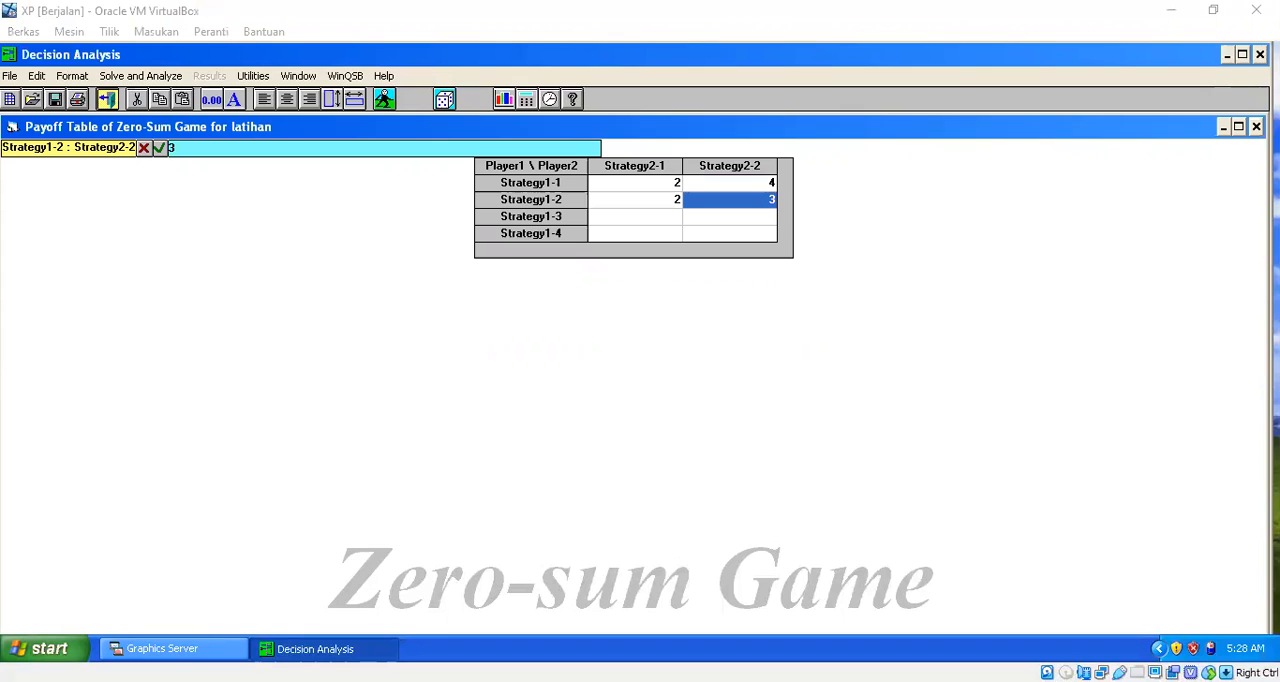
{"action": "type", "text": "3"}
{"action": "key", "text": "BackSpace"}
{"action": "key", "text": "Tab"}
Step: Enter Strategy1-3 payoffs of 3 against Strategy2-1 and 2 against Strategy2-2
{"action": "type", "text": "3"}
{"action": "key", "text": "Tab"}
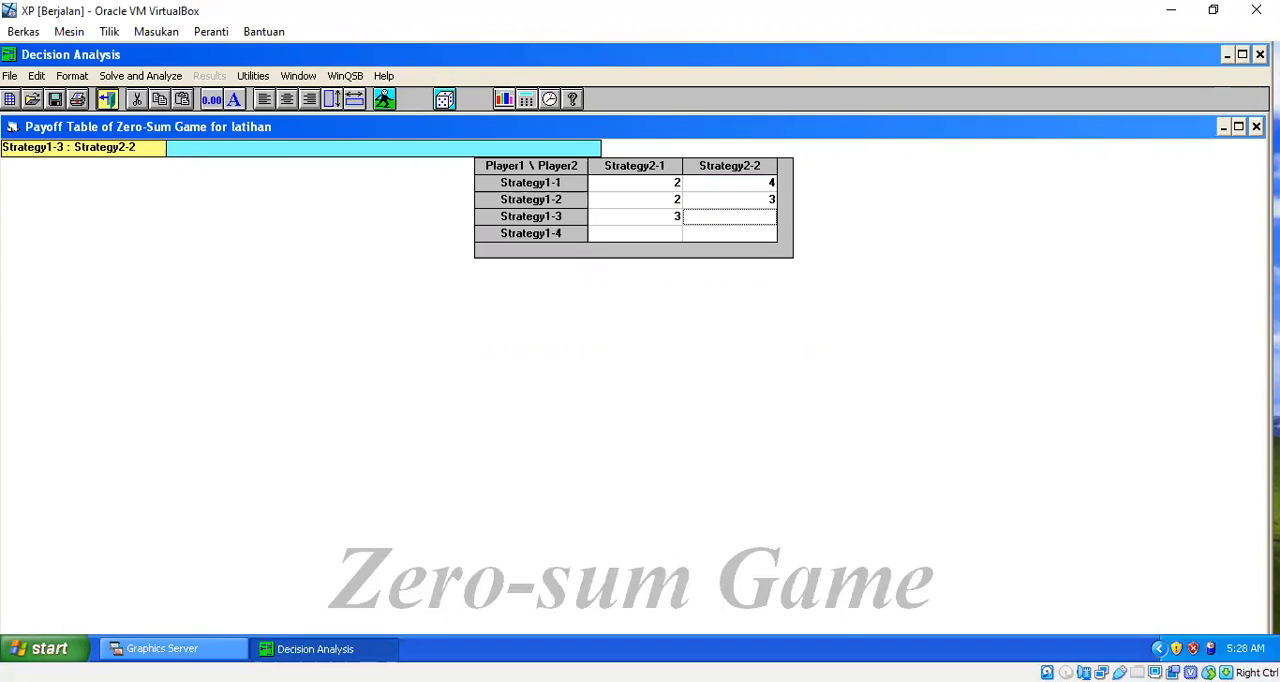
{"action": "type", "text": "2"}
{"action": "key", "text": "Tab"}
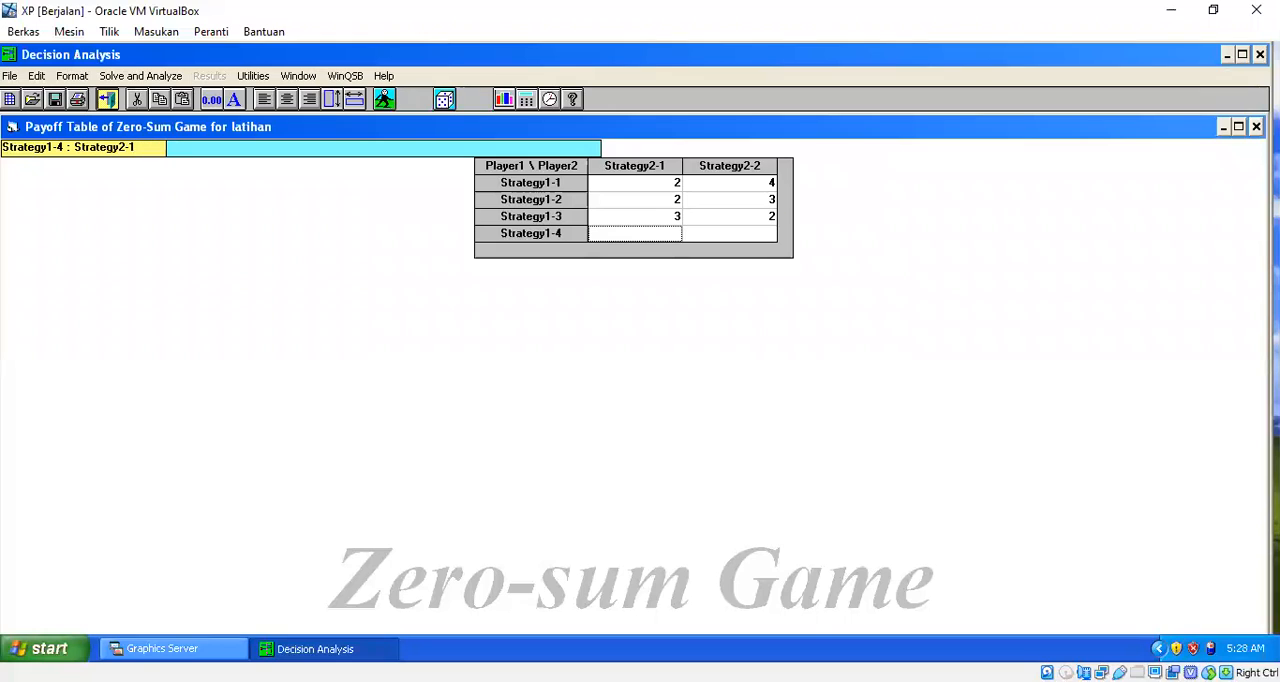
Step: Complete the payoff table with -2 and 6 in the Strategy1-4 row
{"action": "key", "text": "alt+Tab"}
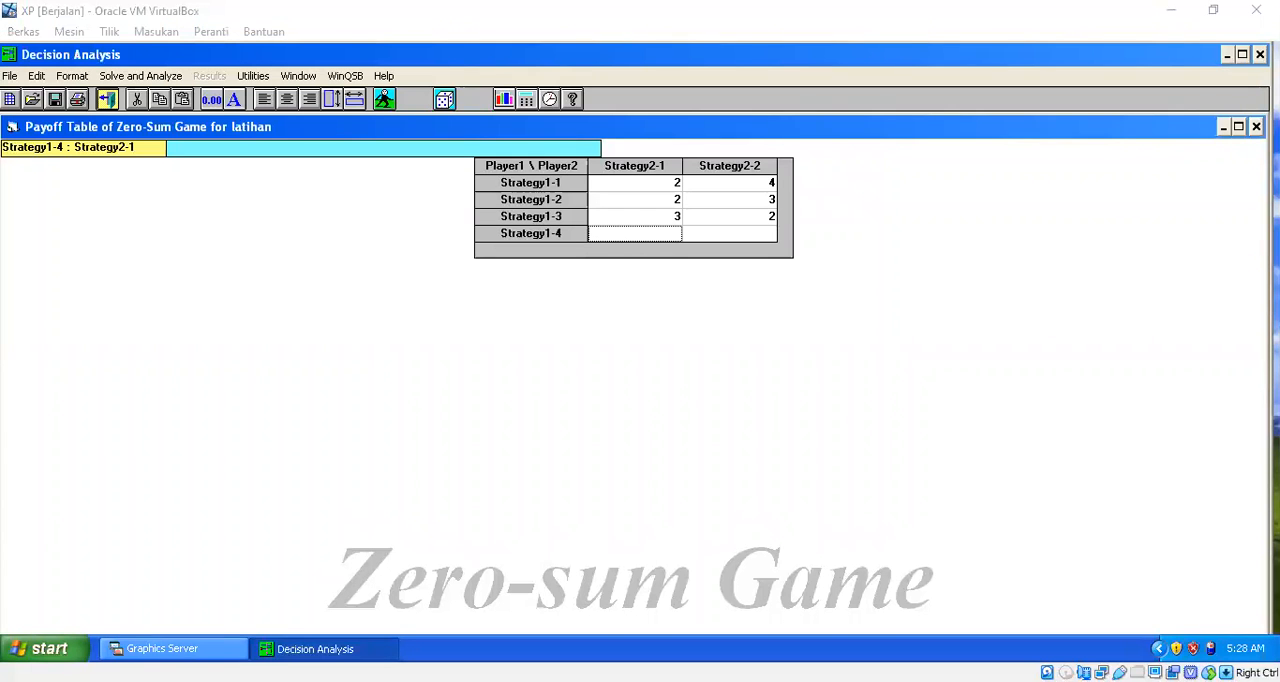
{"action": "key", "text": "alt+Tab"}
{"action": "type", "text": "-"}
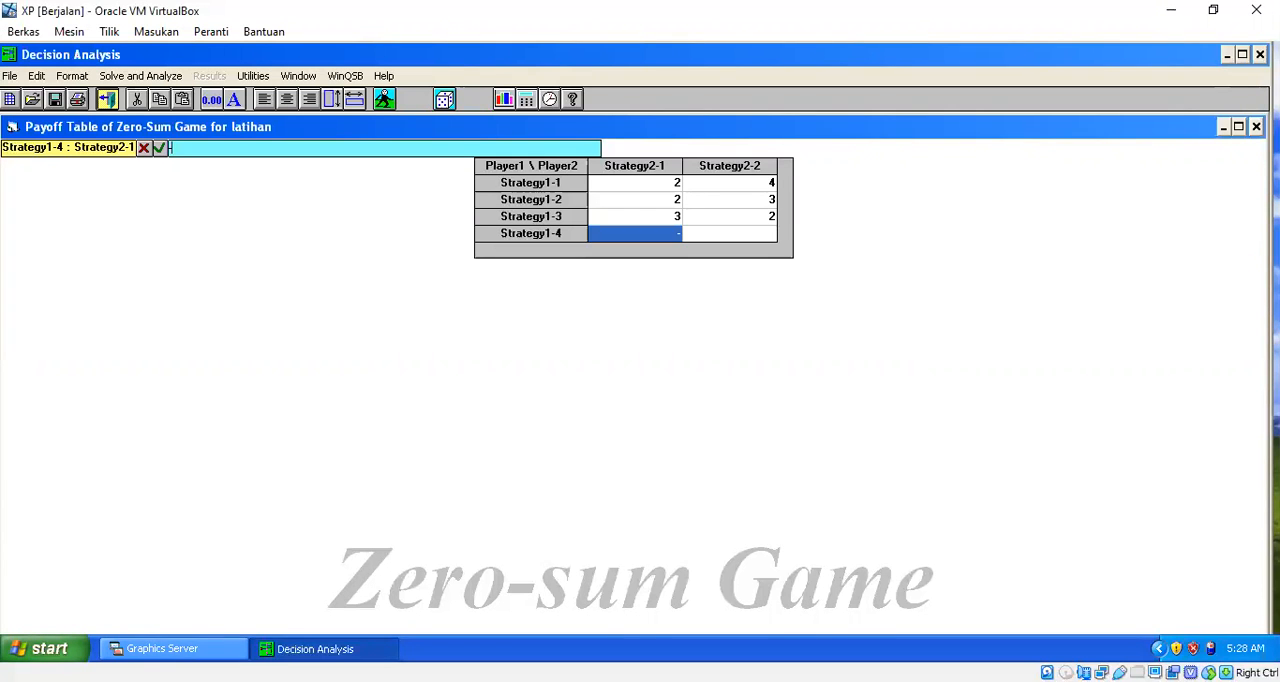
{"action": "type", "text": "2"}
{"action": "key", "text": "Tab"}
{"action": "type", "text": "6"}
{"action": "key", "text": "Up"}
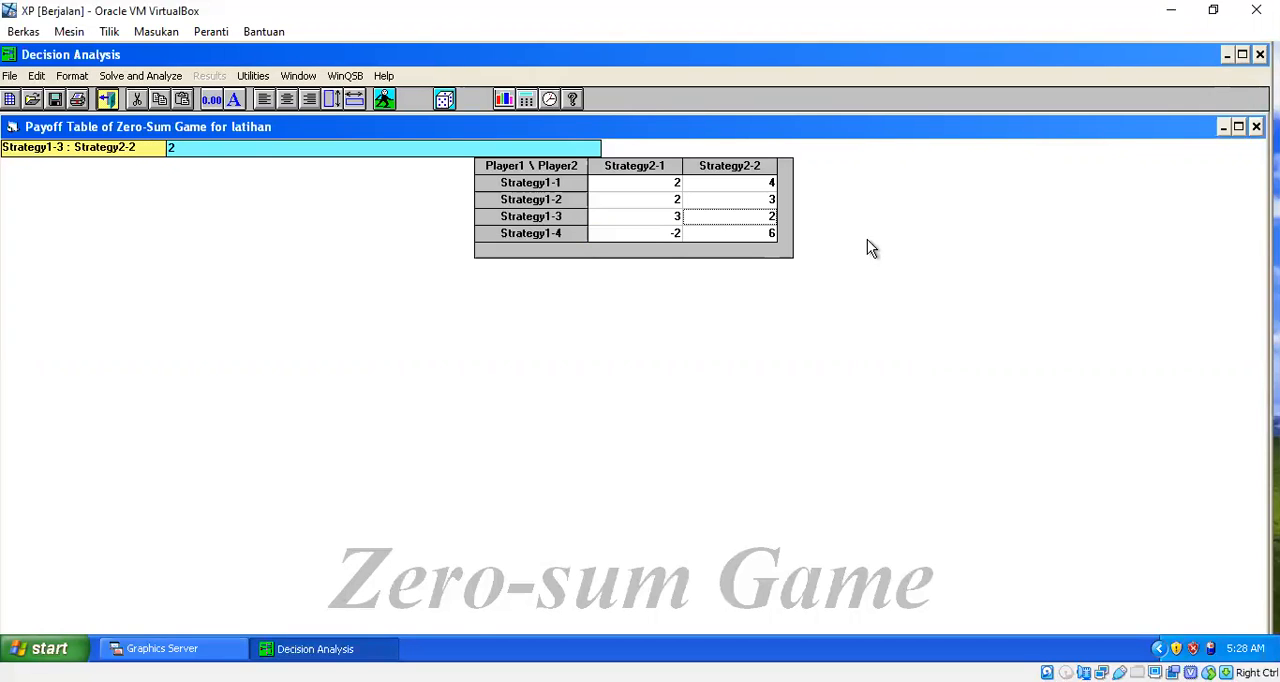
Step: Solve the 4-by-2 zero-sum game problem to produce its strategy analysis
{"action": "left_click", "coordinate": [151, 77]}
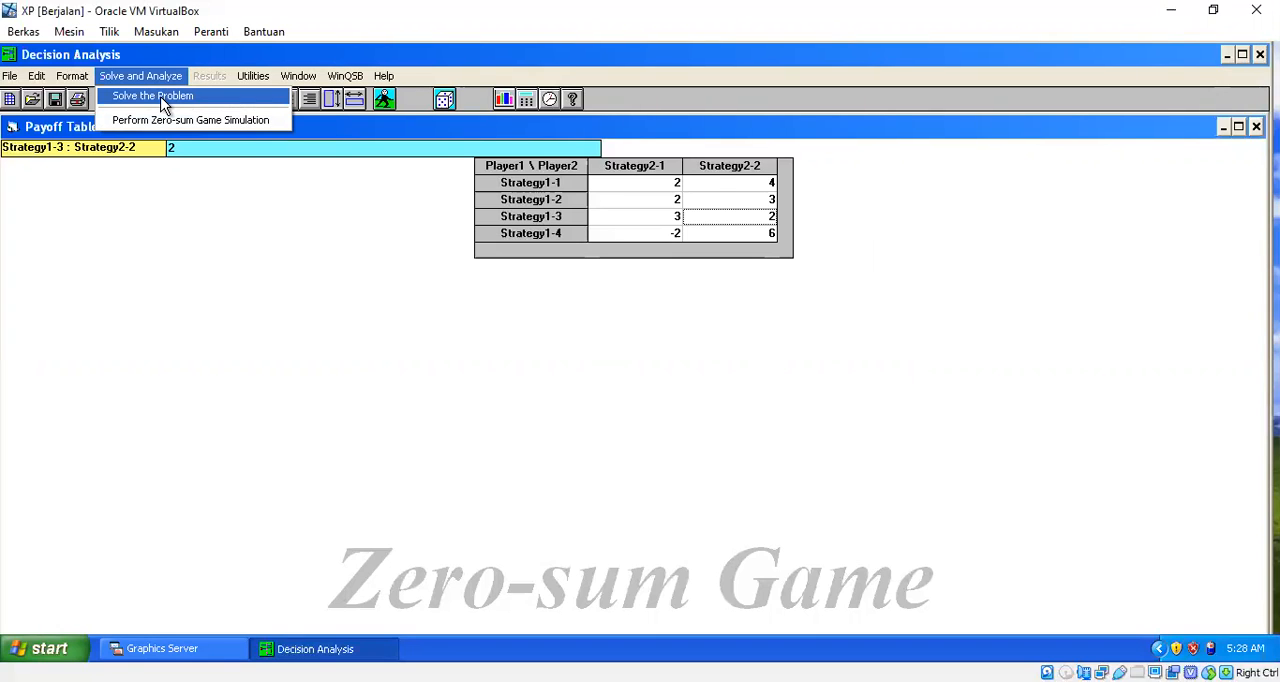
{"action": "left_click", "coordinate": [163, 105]}
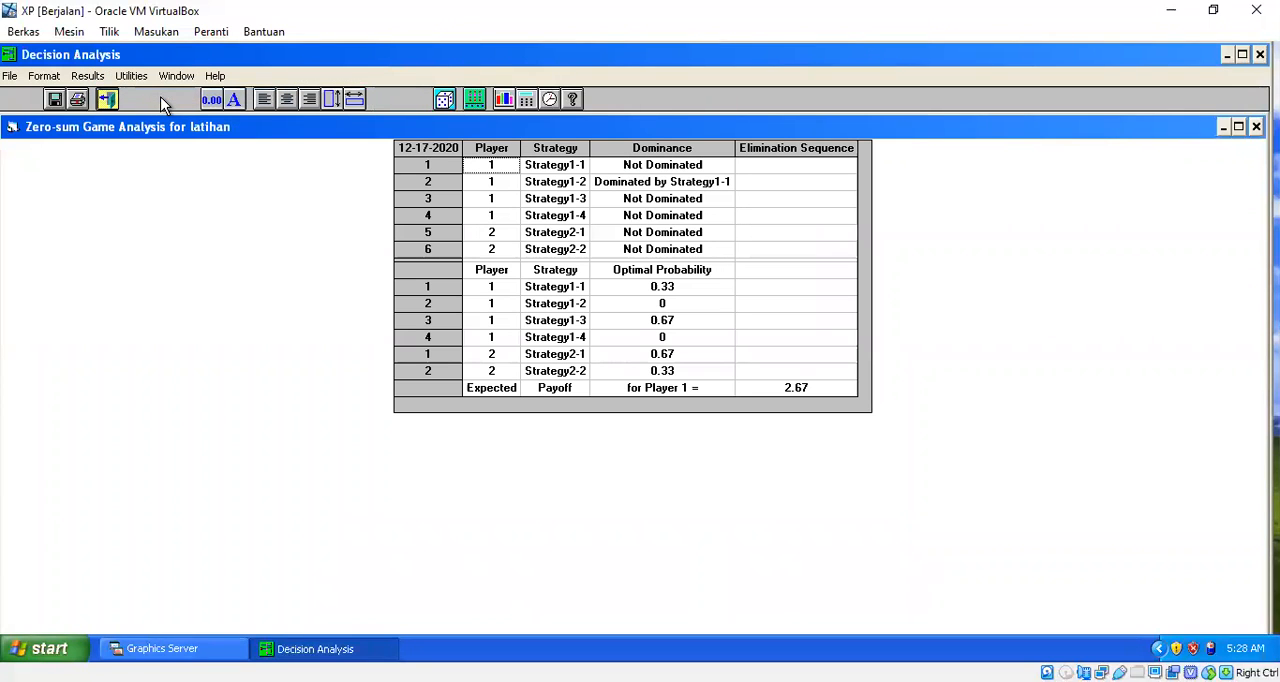